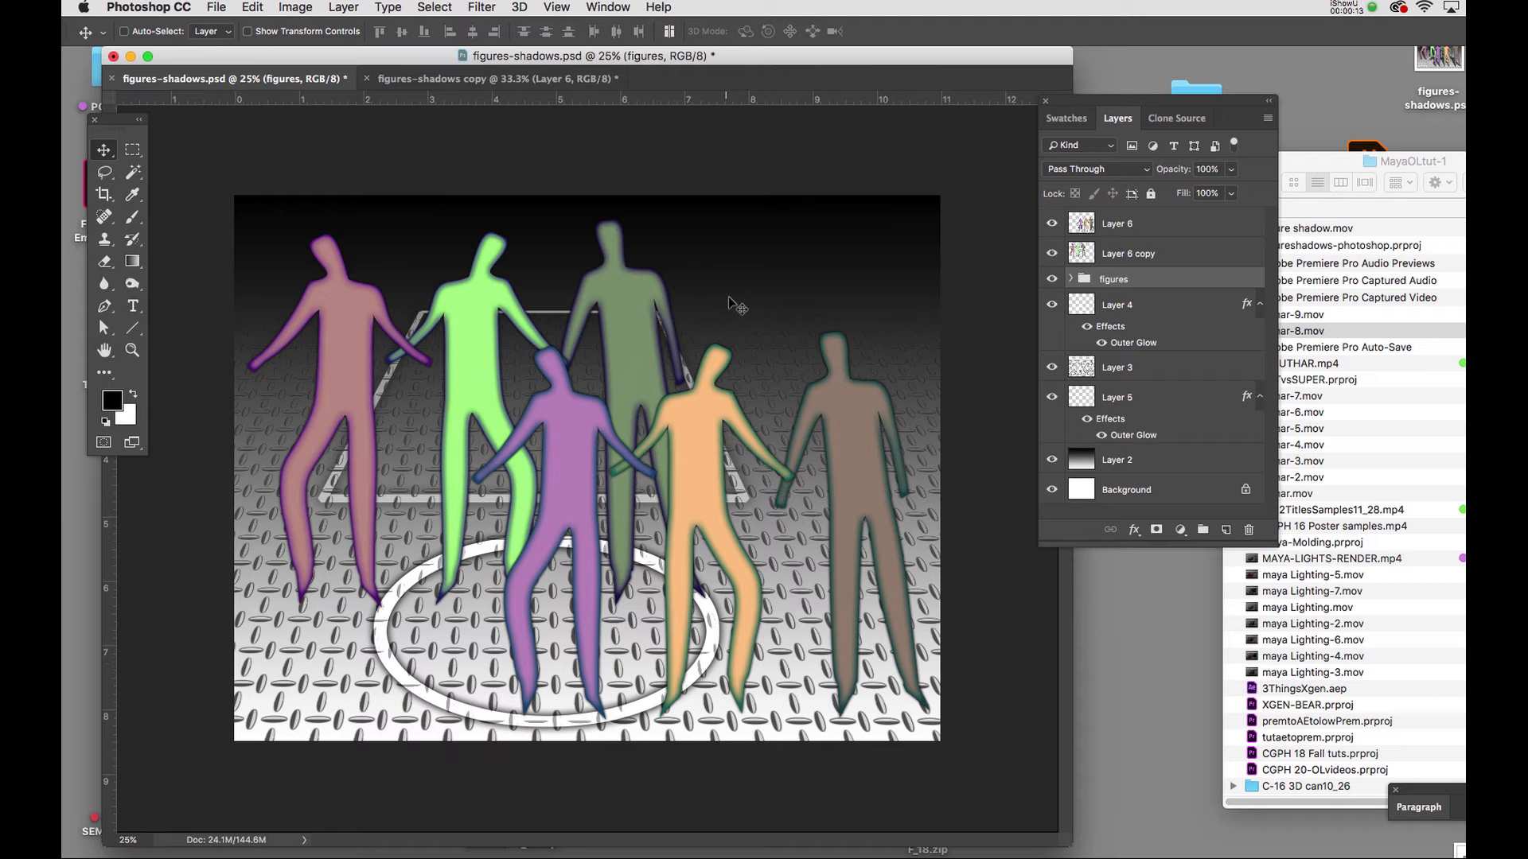
- Toggle the visibility of Layer 6 and Layer 6 copy to check which figures each layer holds
{"action": "left_click", "coordinate": [1153, 226]}
{"action": "left_click", "coordinate": [1051, 225]}
{"action": "left_click", "coordinate": [1051, 226]}
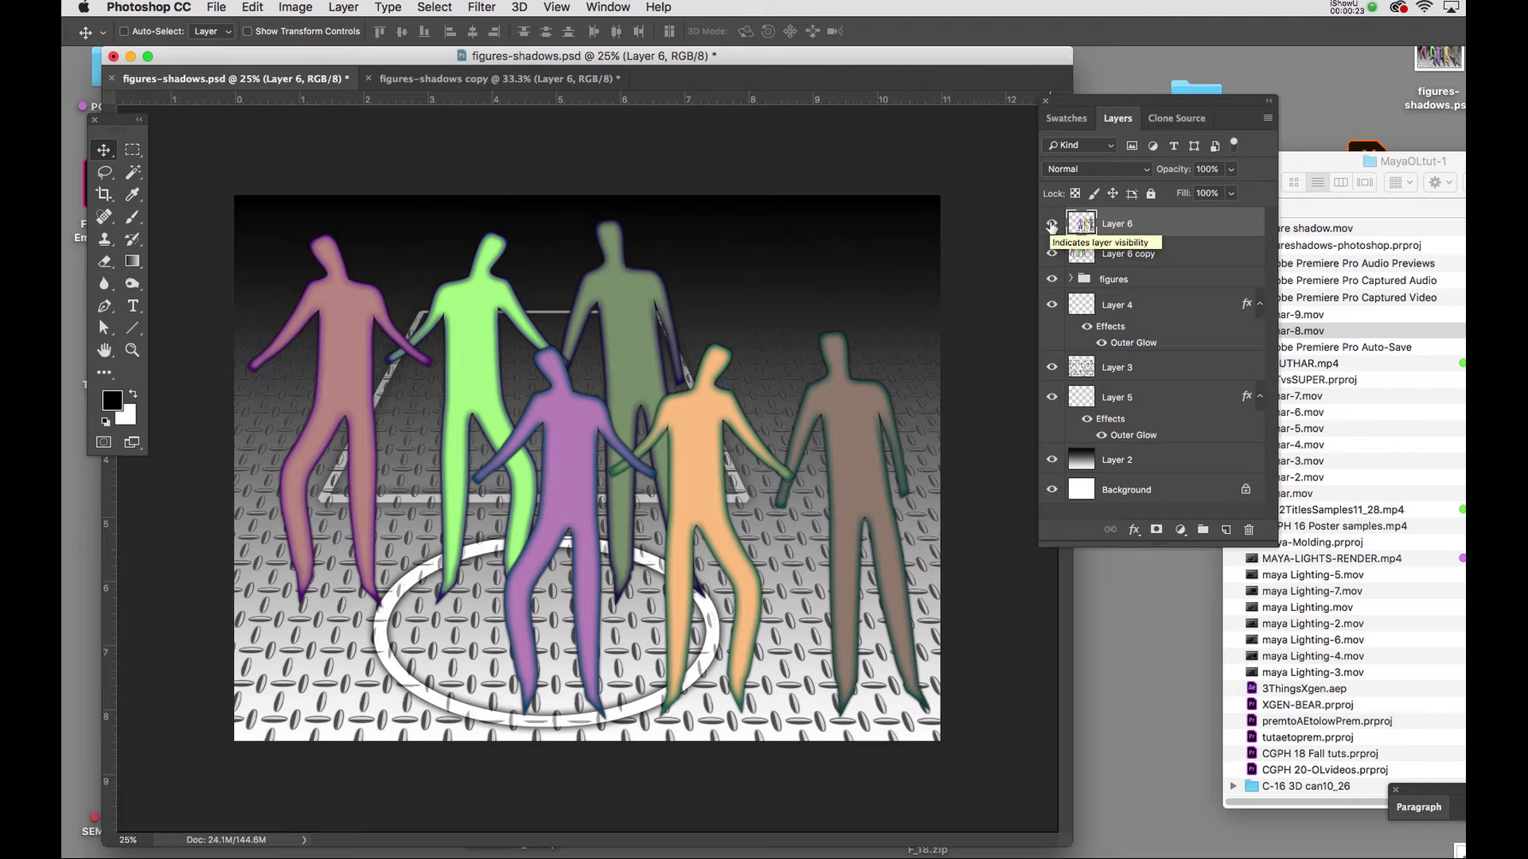
{"action": "left_click", "coordinate": [1051, 226]}
{"action": "left_click", "coordinate": [1051, 226]}
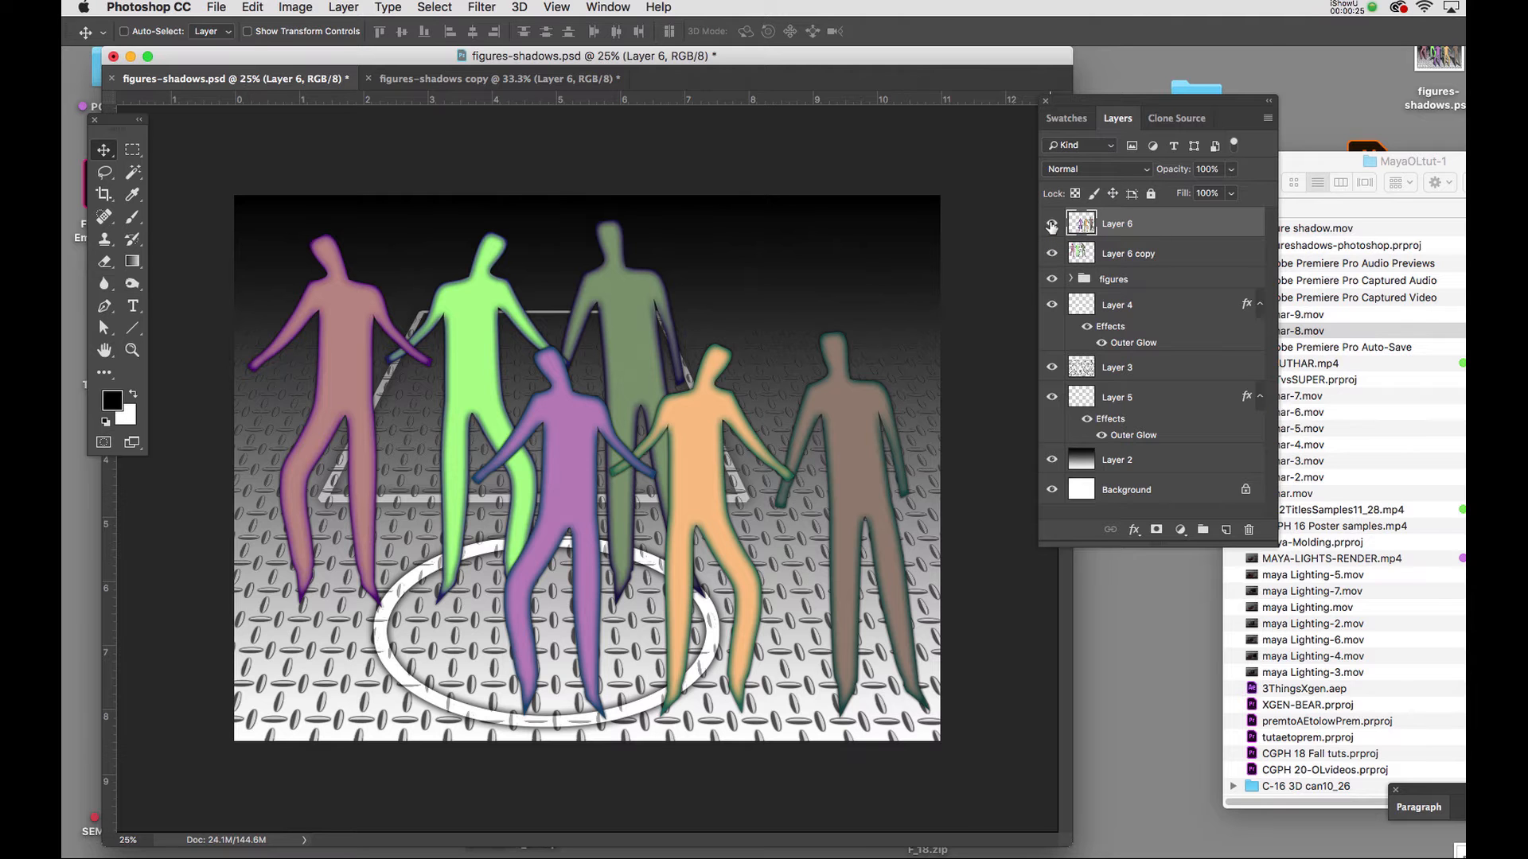
{"action": "left_click", "coordinate": [1051, 255]}
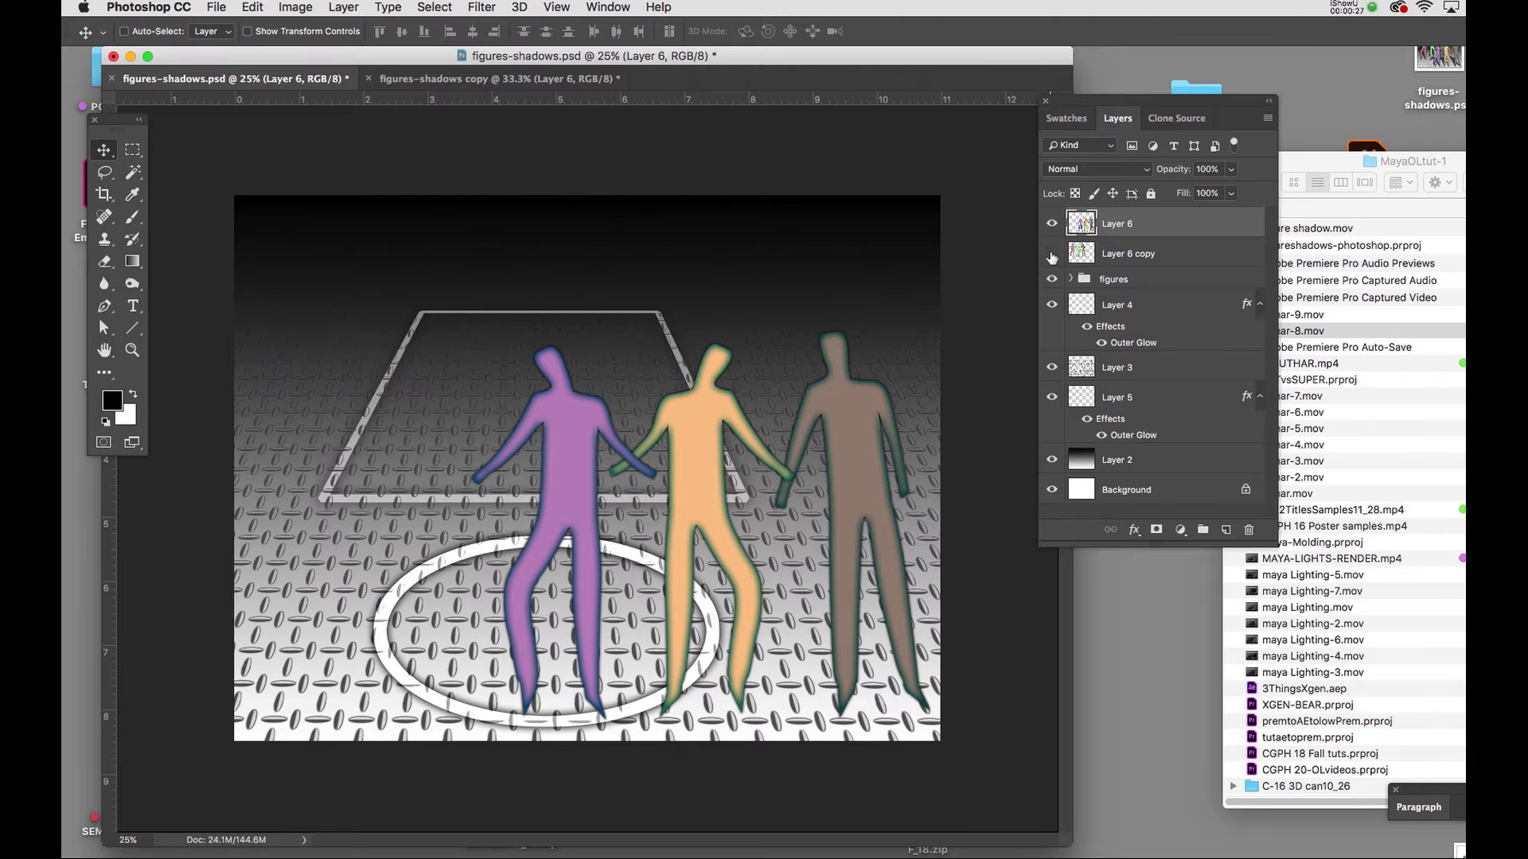
{"action": "left_click", "coordinate": [1051, 255]}
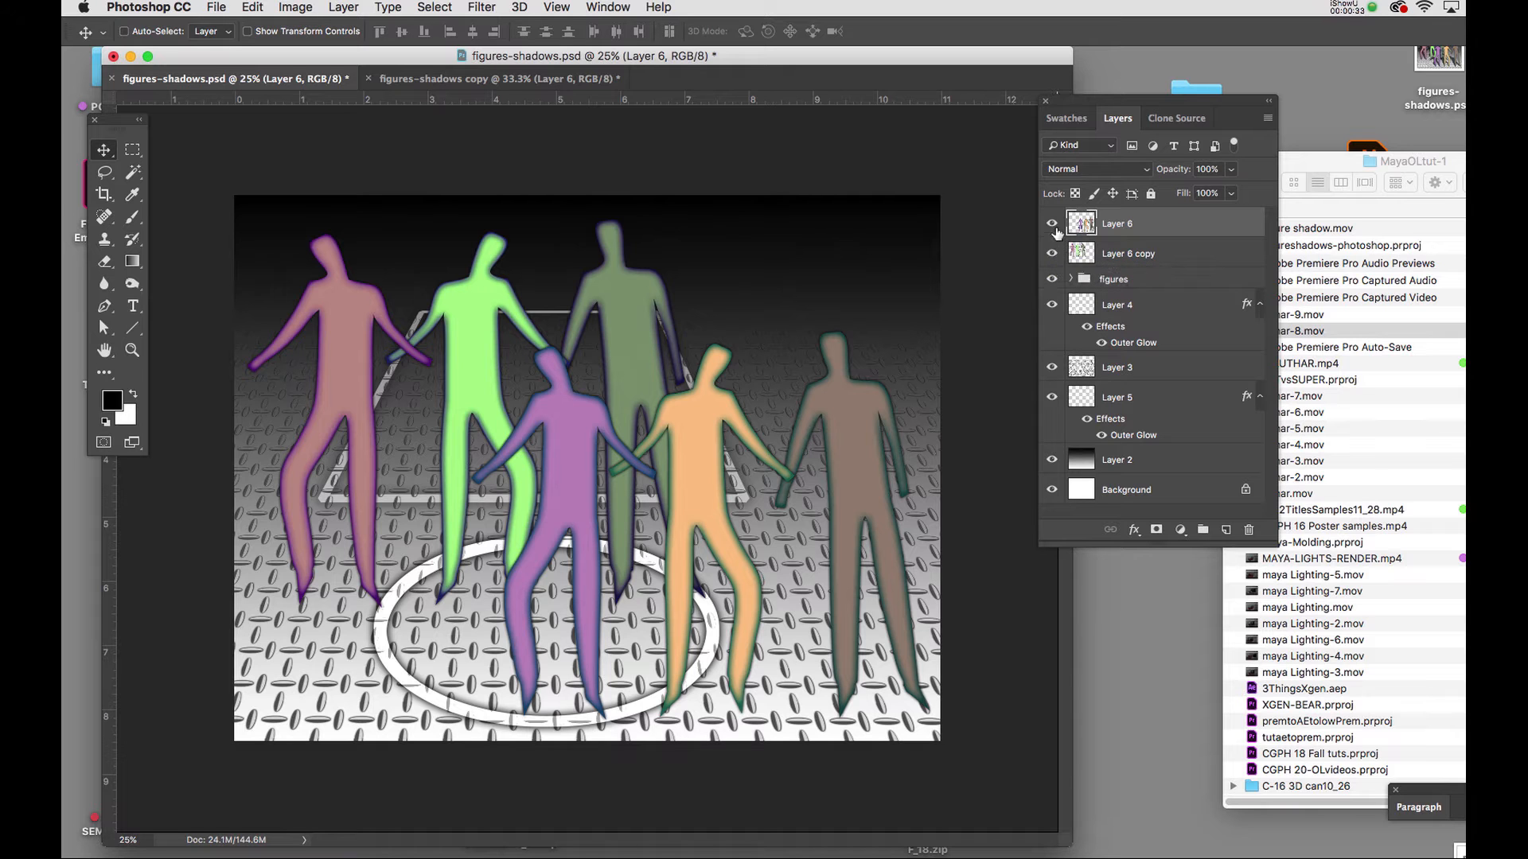
{"action": "left_click", "coordinate": [1052, 225]}
{"action": "left_click", "coordinate": [1052, 225]}
- Add a black drop shadow to Layer 6 with 100% opacity, 0° angle, 218 px distance, 0% spread and 0 px size
{"action": "left_click", "coordinate": [1138, 532]}
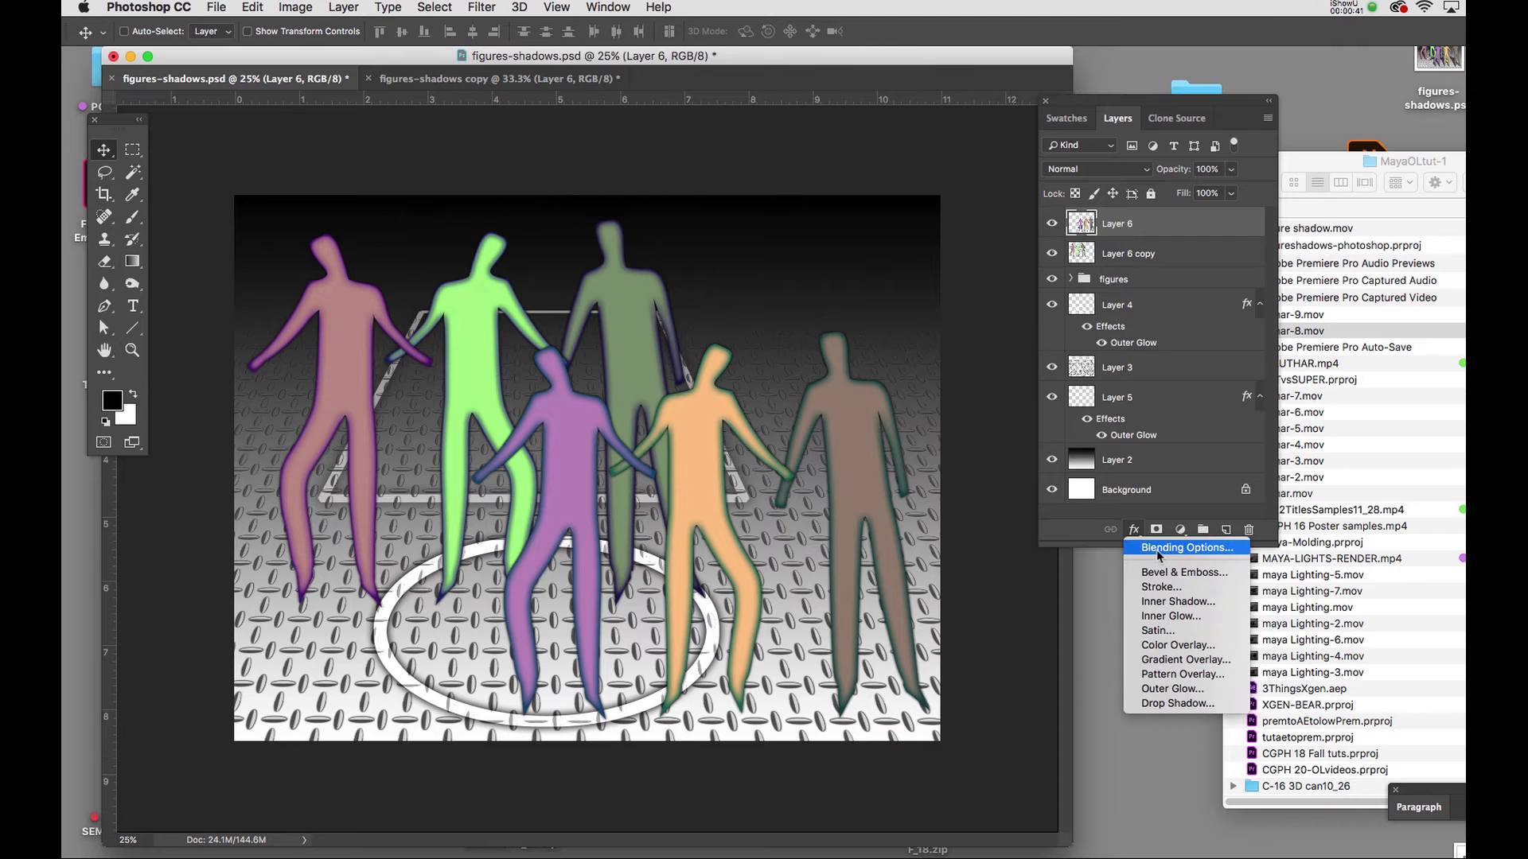
{"action": "left_click", "coordinate": [1151, 703]}
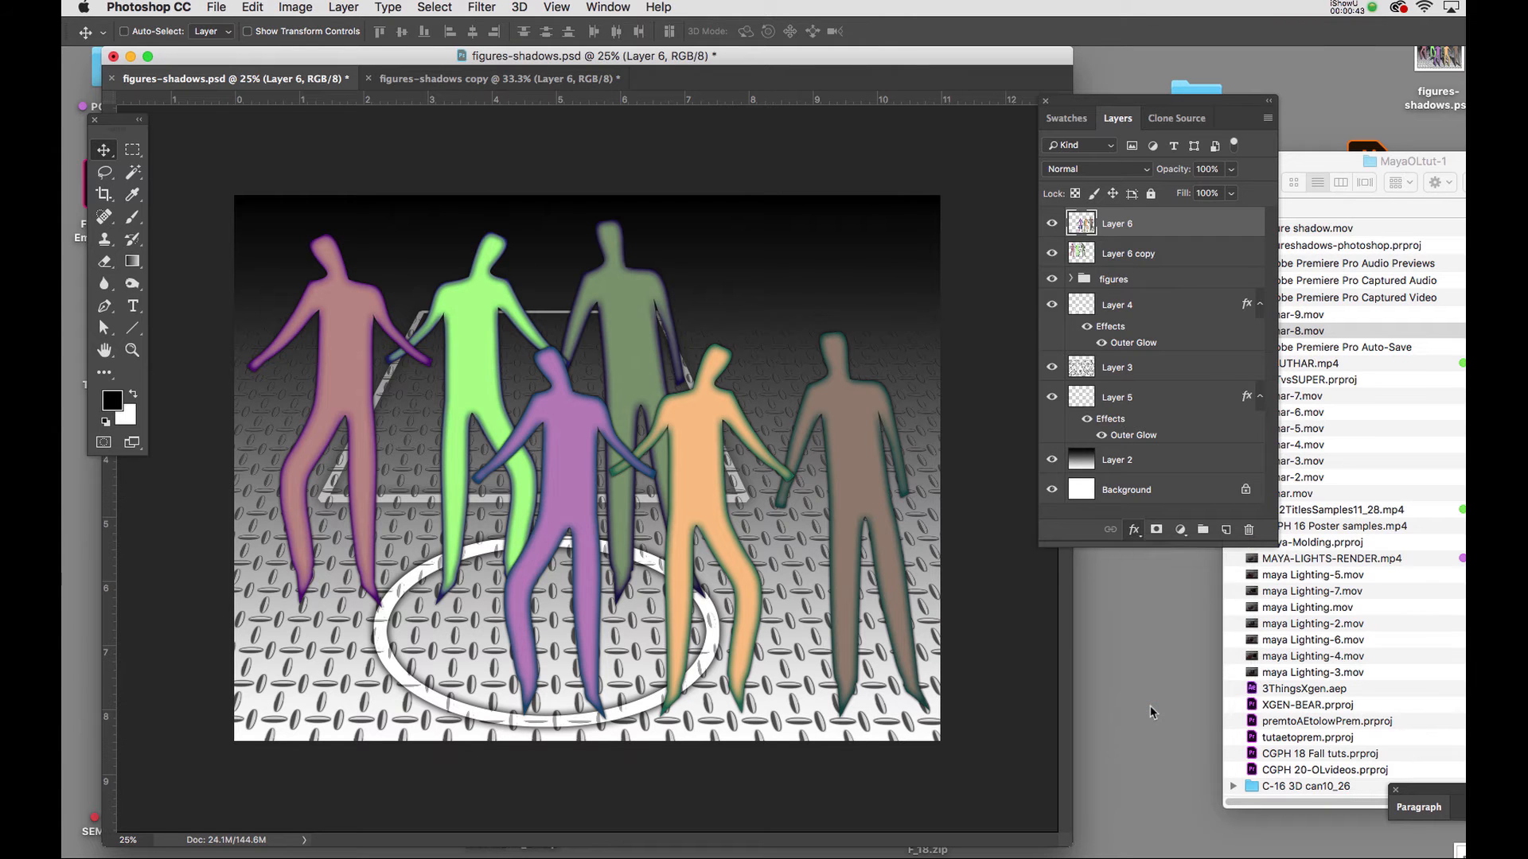
{"action": "left_click_drag", "start_coordinate": [1063, 142], "coordinate": [1021, 140]}
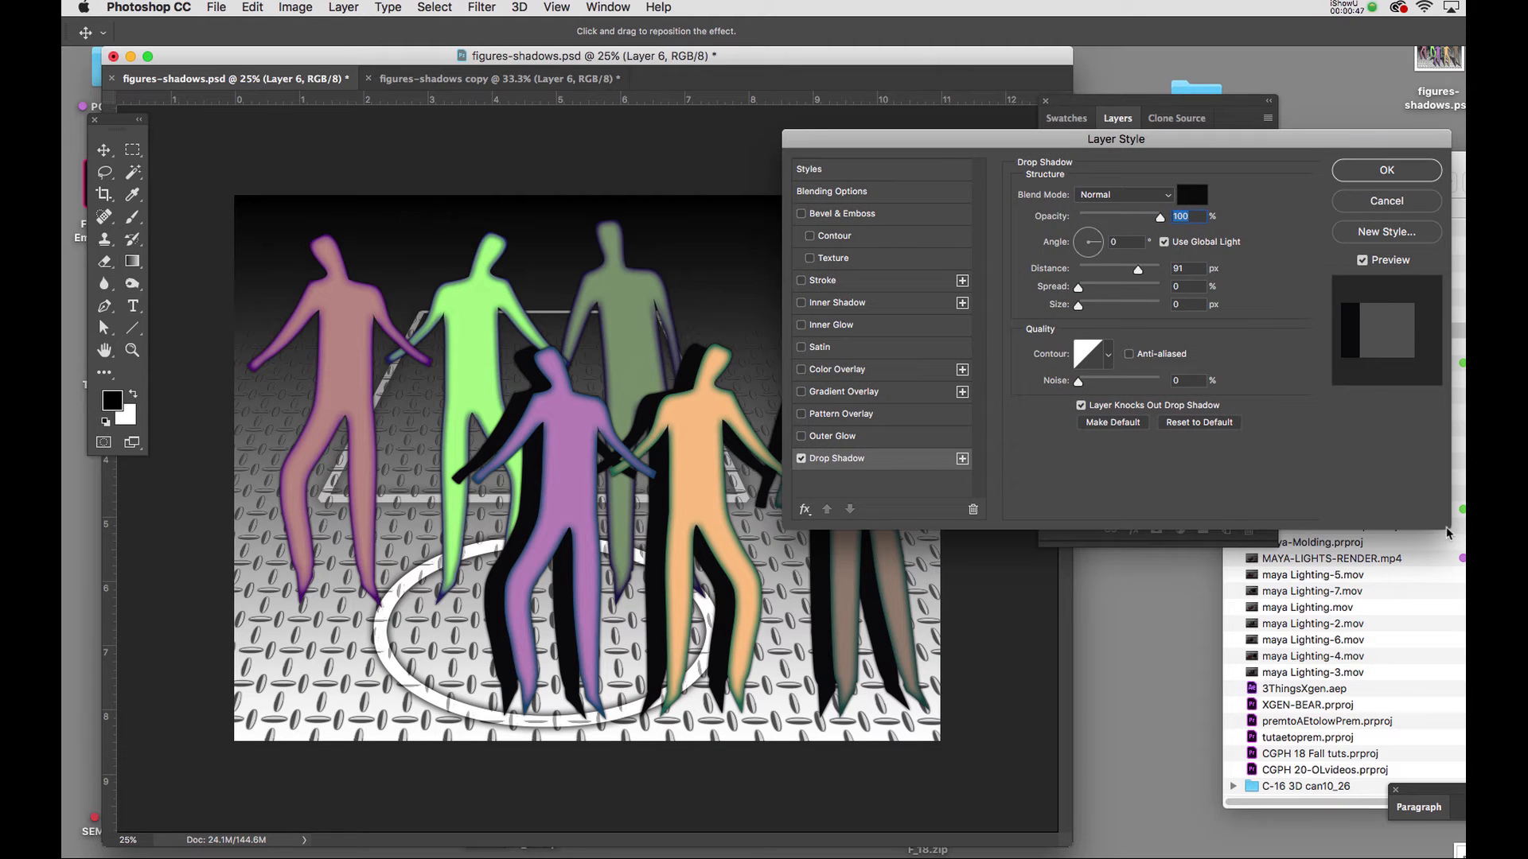
{"action": "left_click_drag", "start_coordinate": [1066, 141], "coordinate": [1069, 108]}
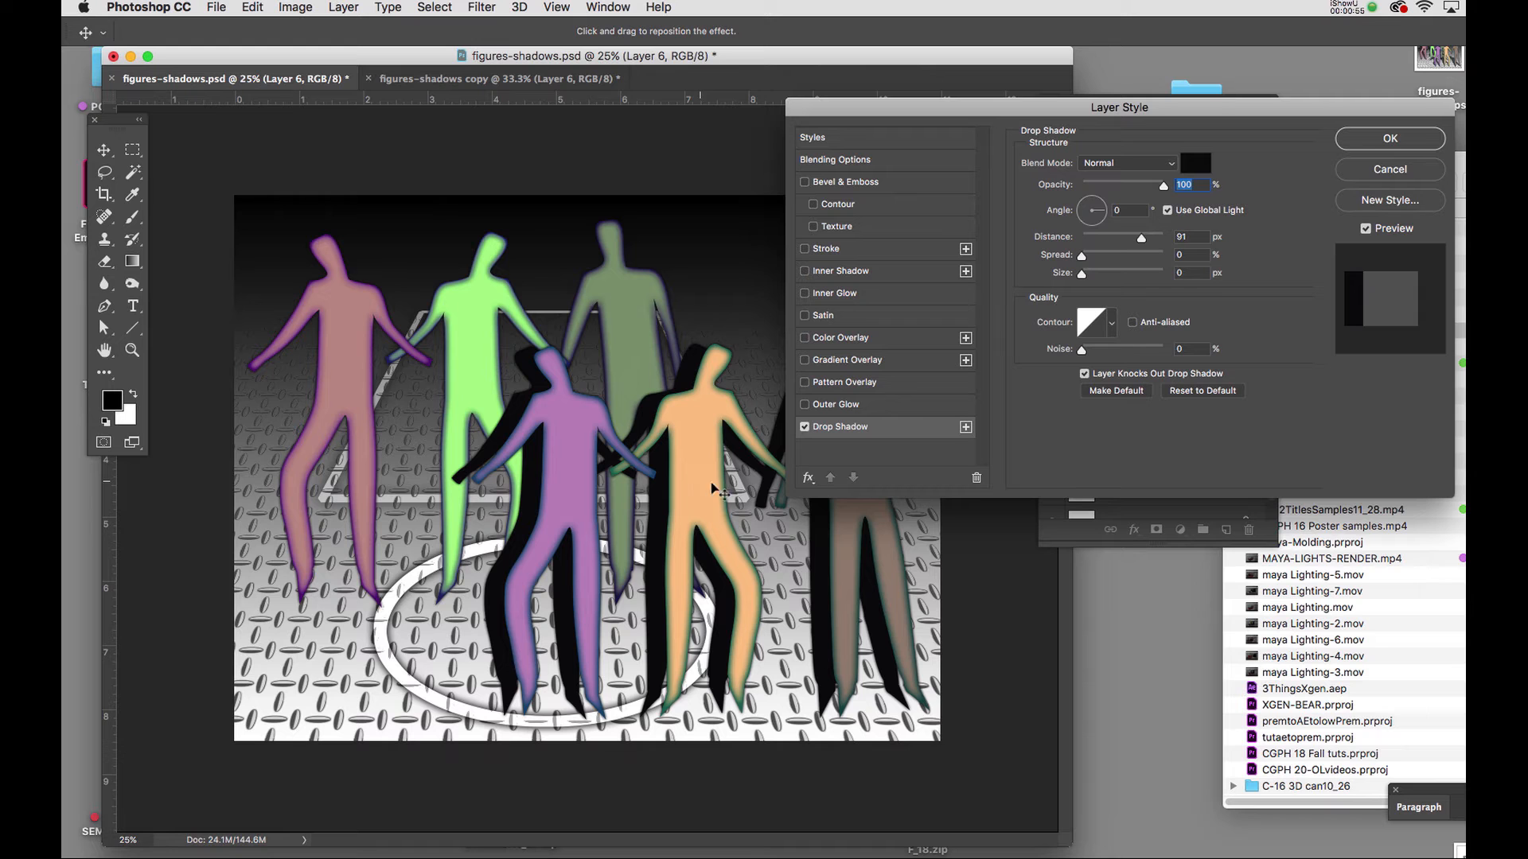
{"action": "left_click", "coordinate": [1081, 257]}
{"action": "left_click", "coordinate": [1081, 274]}
{"action": "left_click_drag", "start_coordinate": [1142, 243], "coordinate": [1152, 241]}
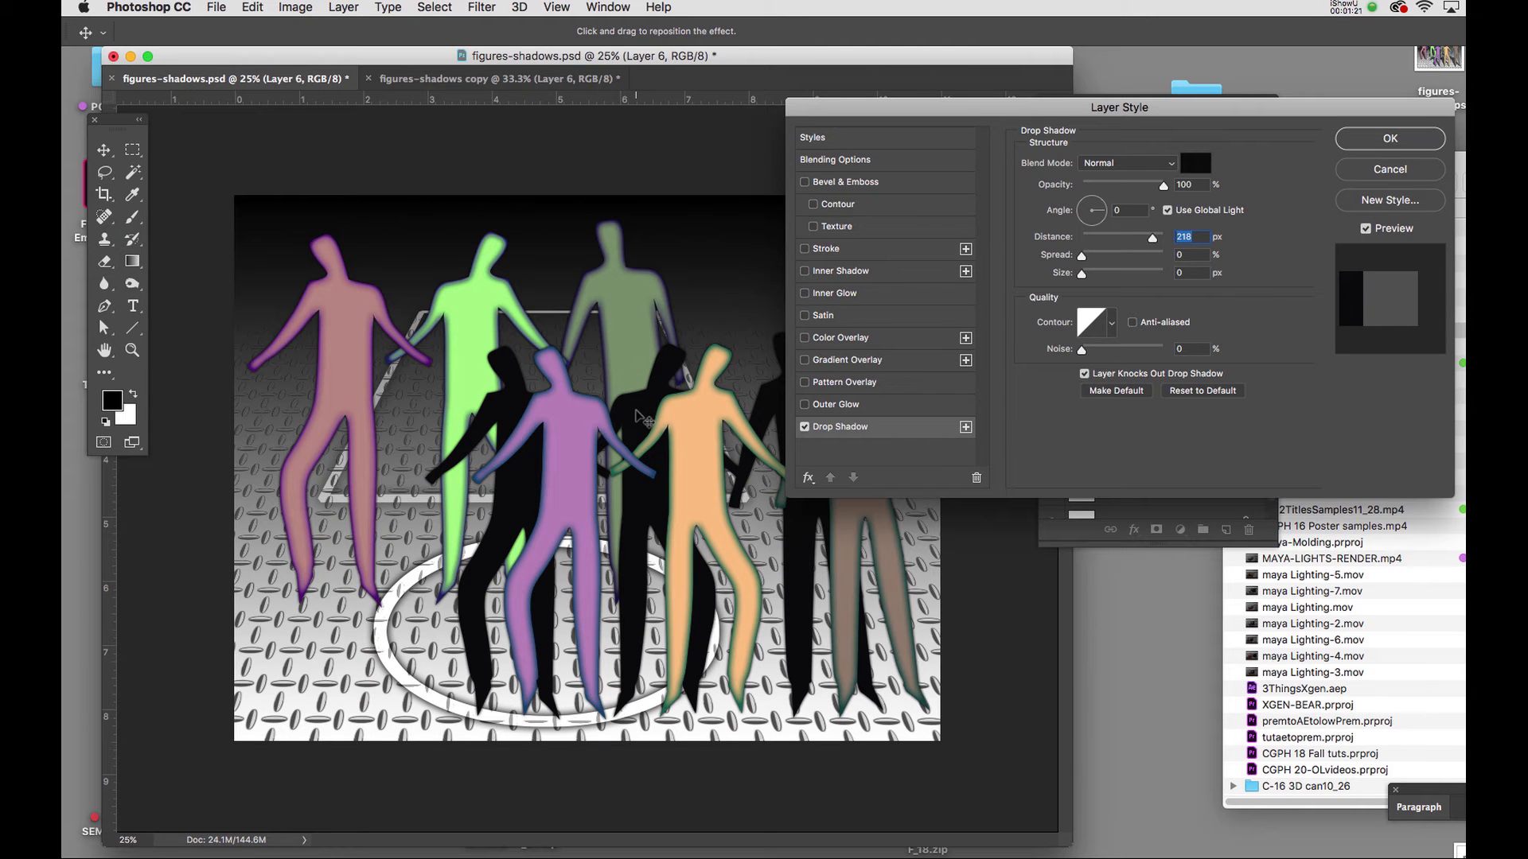
{"action": "left_click_drag", "start_coordinate": [1269, 103], "coordinate": [1125, 92]}
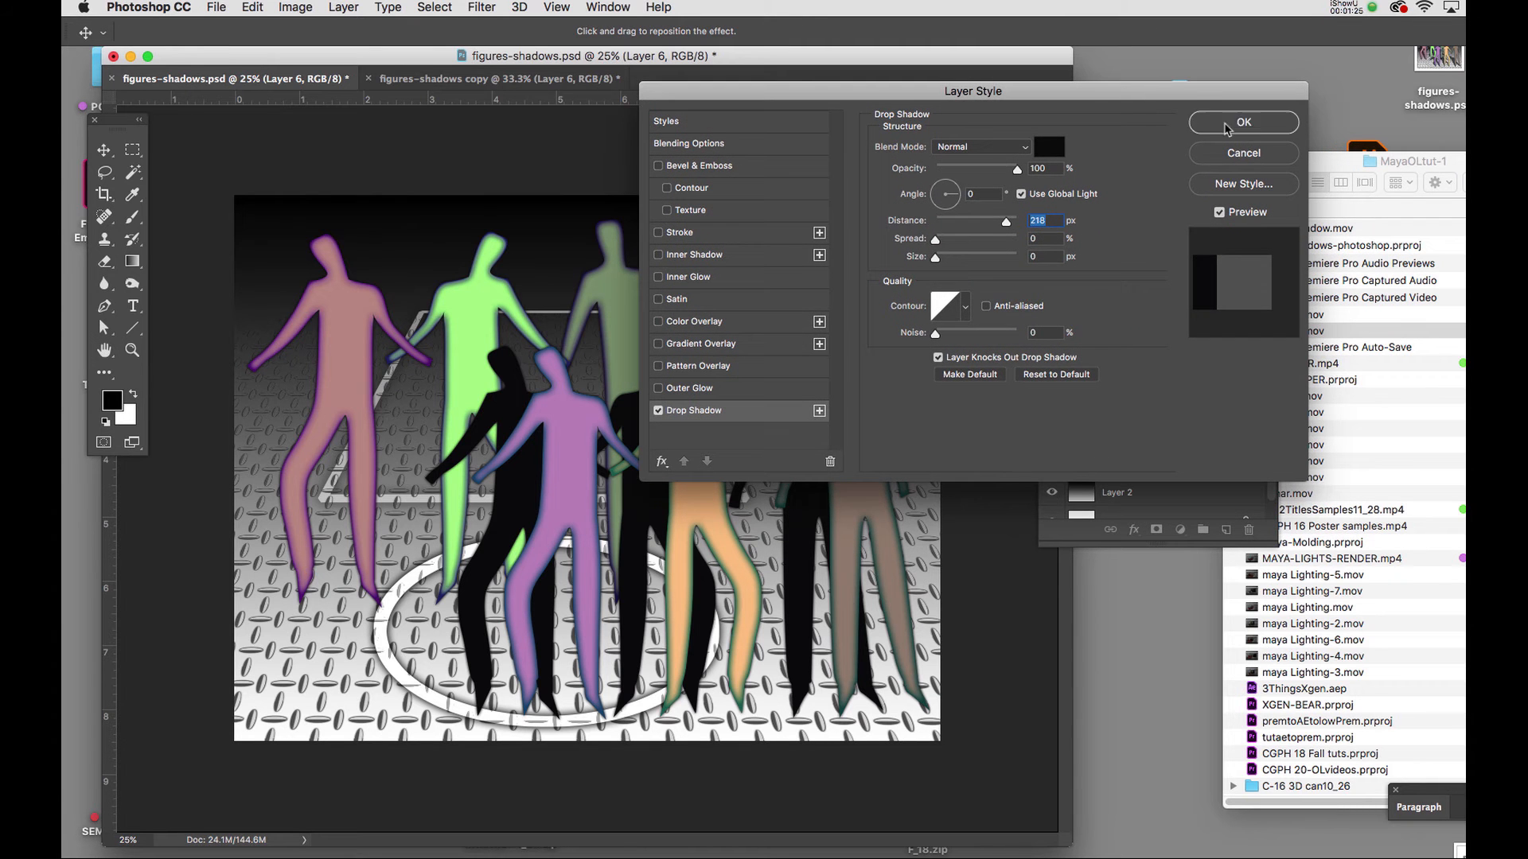
{"action": "left_click", "coordinate": [1225, 124]}
- Convert Layer 6's drop shadow into its own layer and check it by temporarily hiding Layer 6
{"action": "left_click_drag", "start_coordinate": [1215, 106], "coordinate": [1162, 161]}
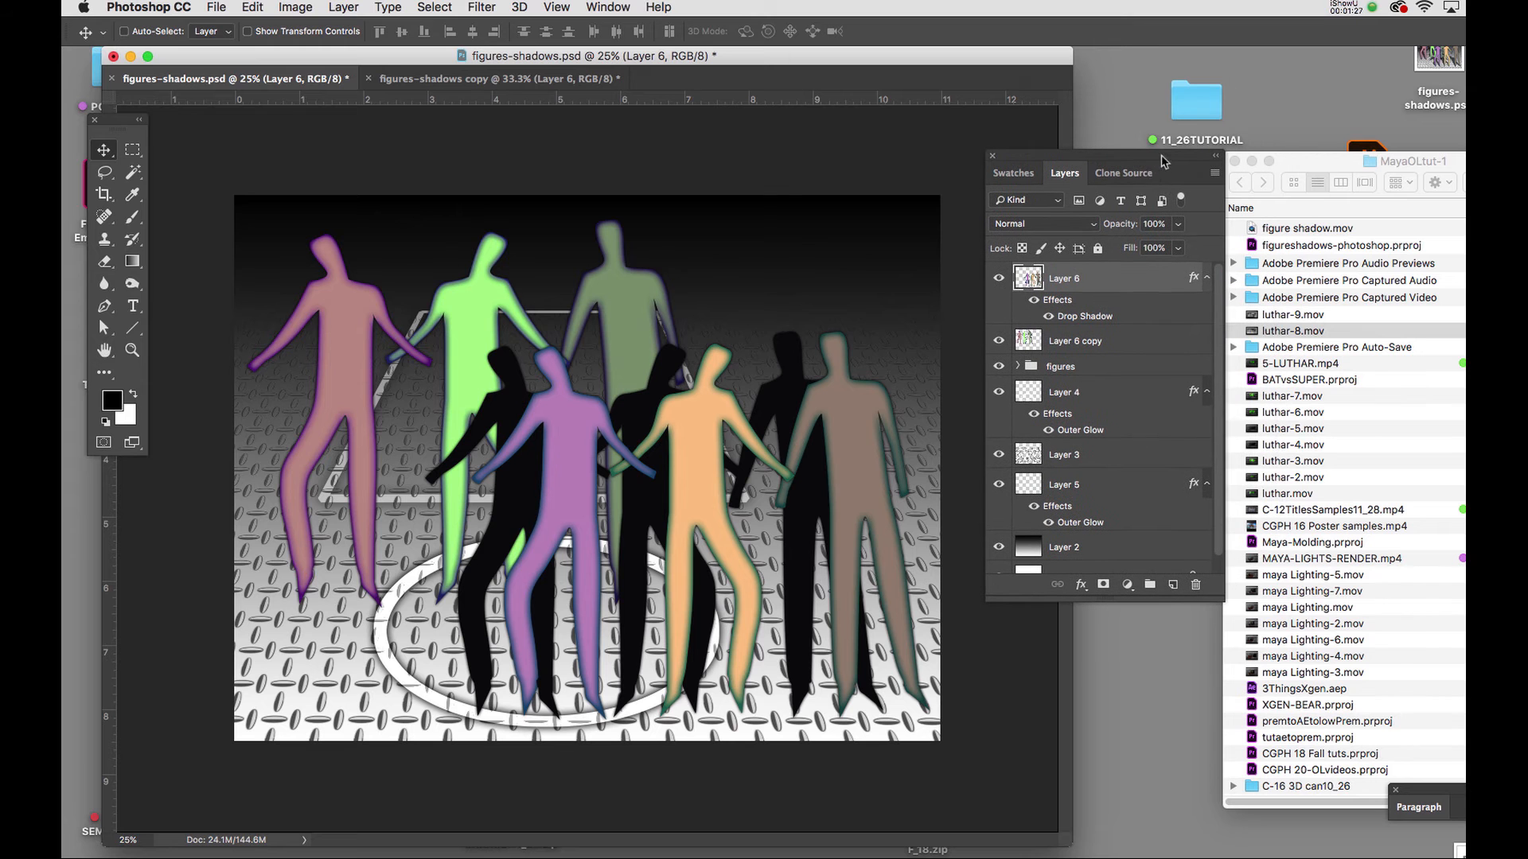
{"action": "right_click", "coordinate": [1082, 318]}
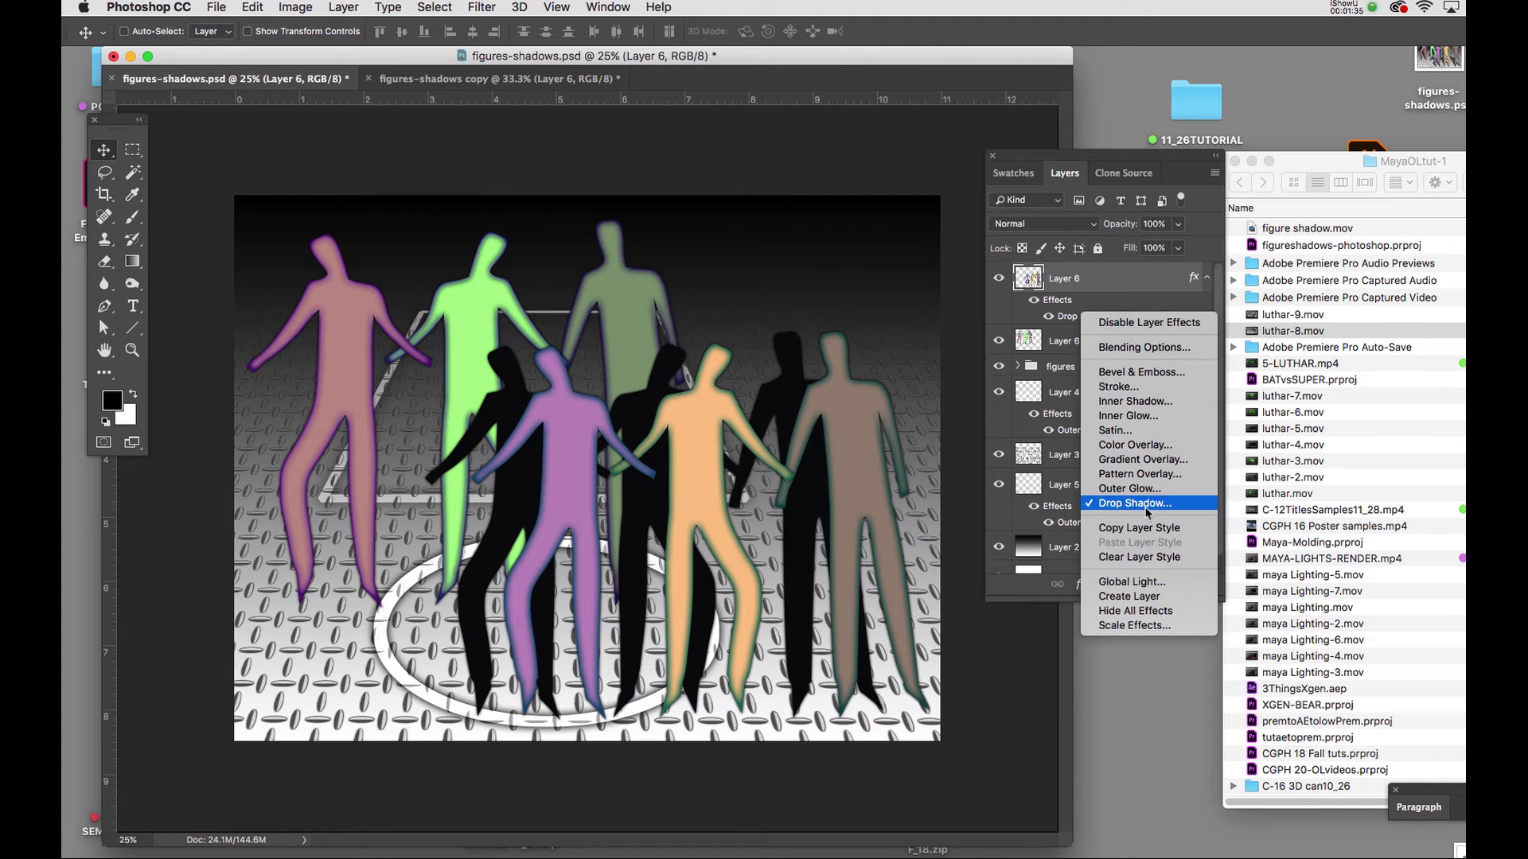
{"action": "left_click", "coordinate": [1140, 603]}
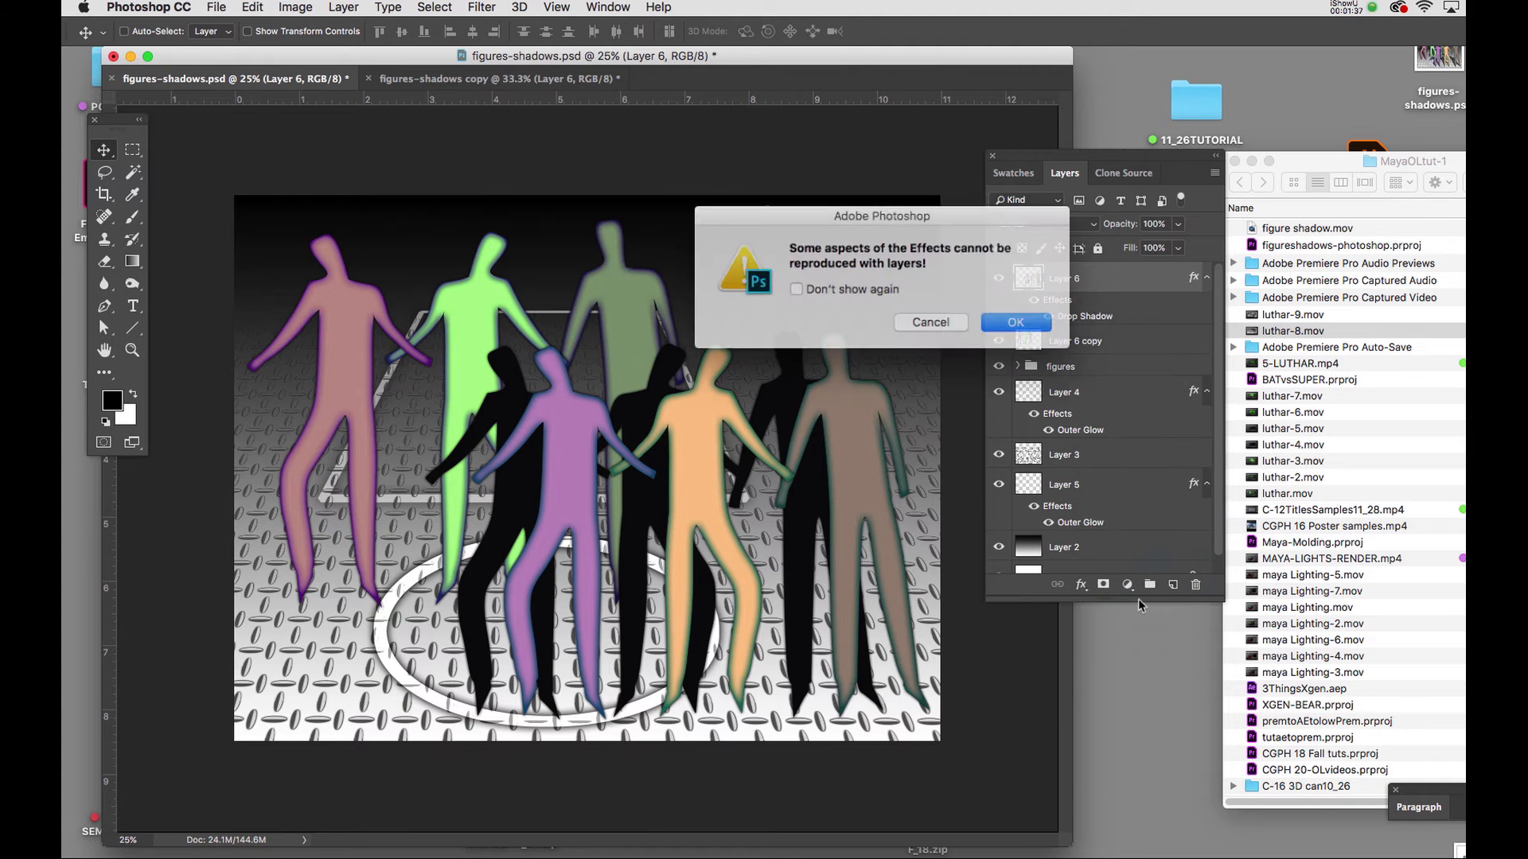
{"action": "left_click", "coordinate": [1004, 322]}
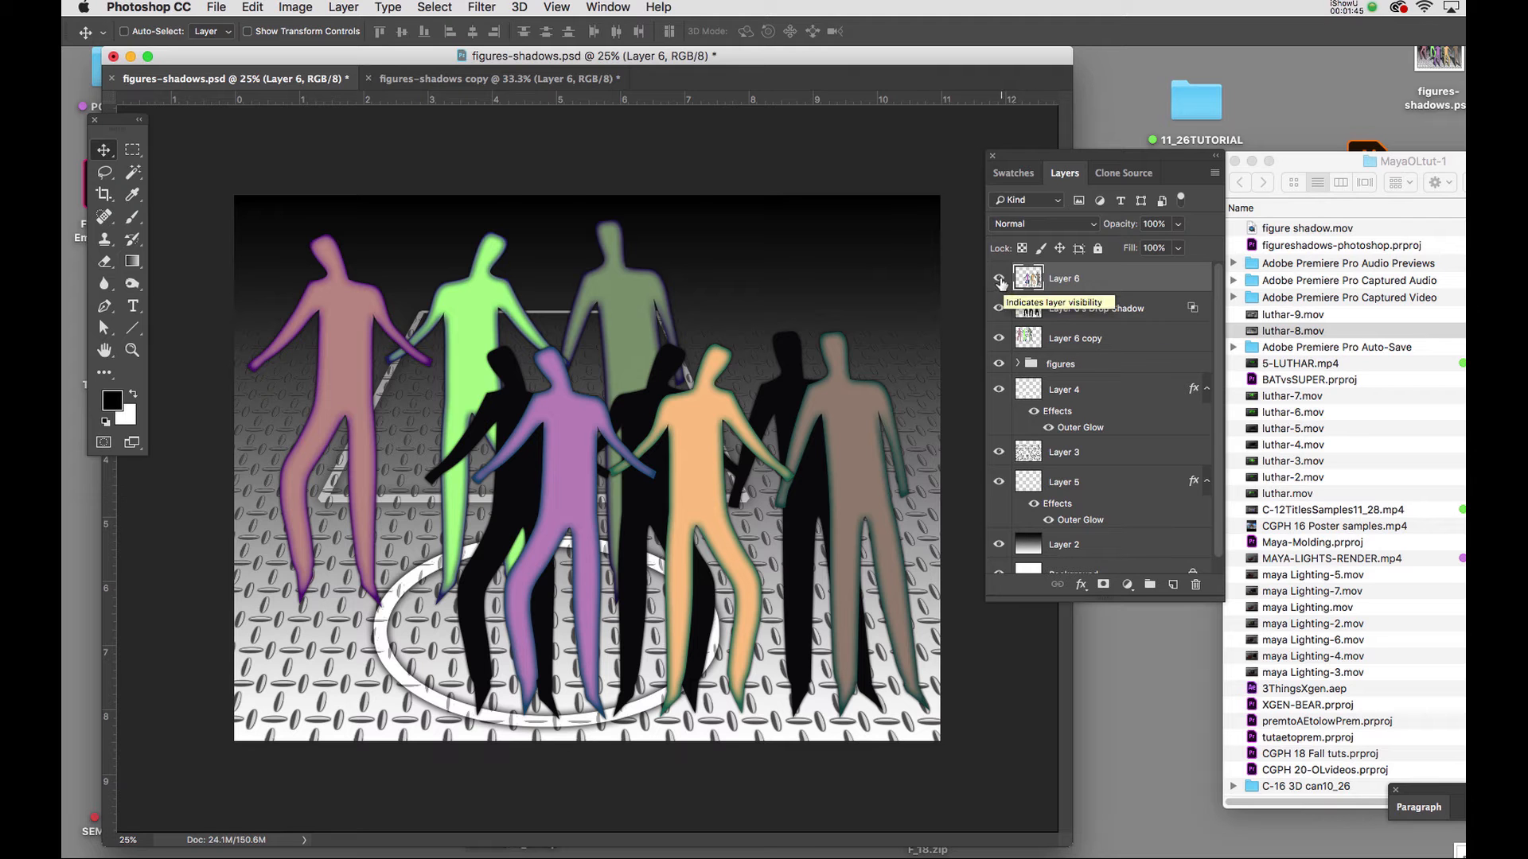
{"action": "left_click", "coordinate": [998, 279]}
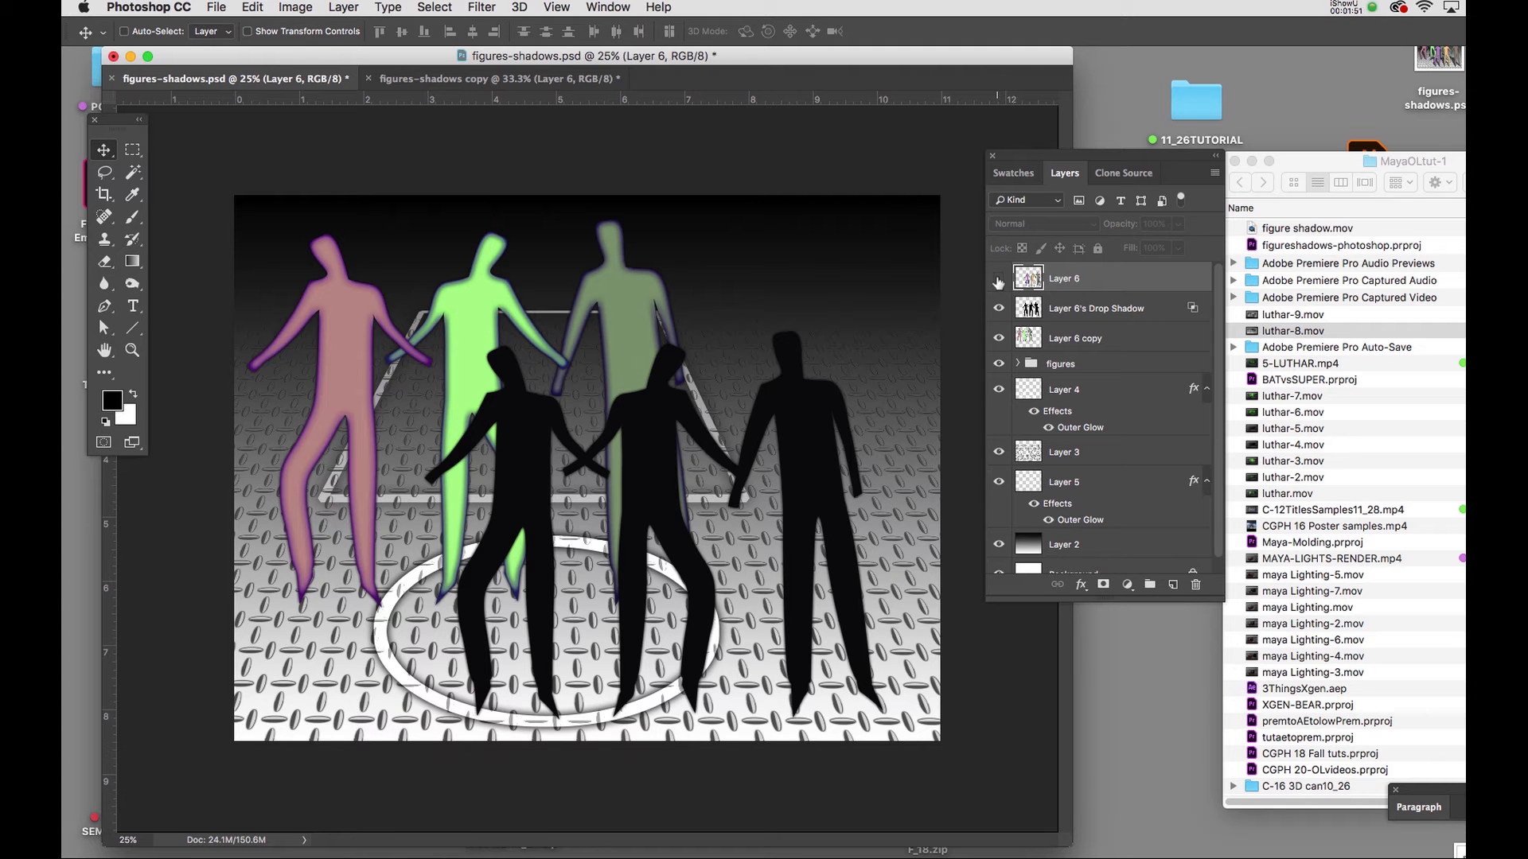
{"action": "left_click", "coordinate": [998, 280]}
- Close the MayaOLtut-1 Finder window and return to the figures-shadows.psd document in Photoshop
{"action": "left_click", "coordinate": [1306, 168]}
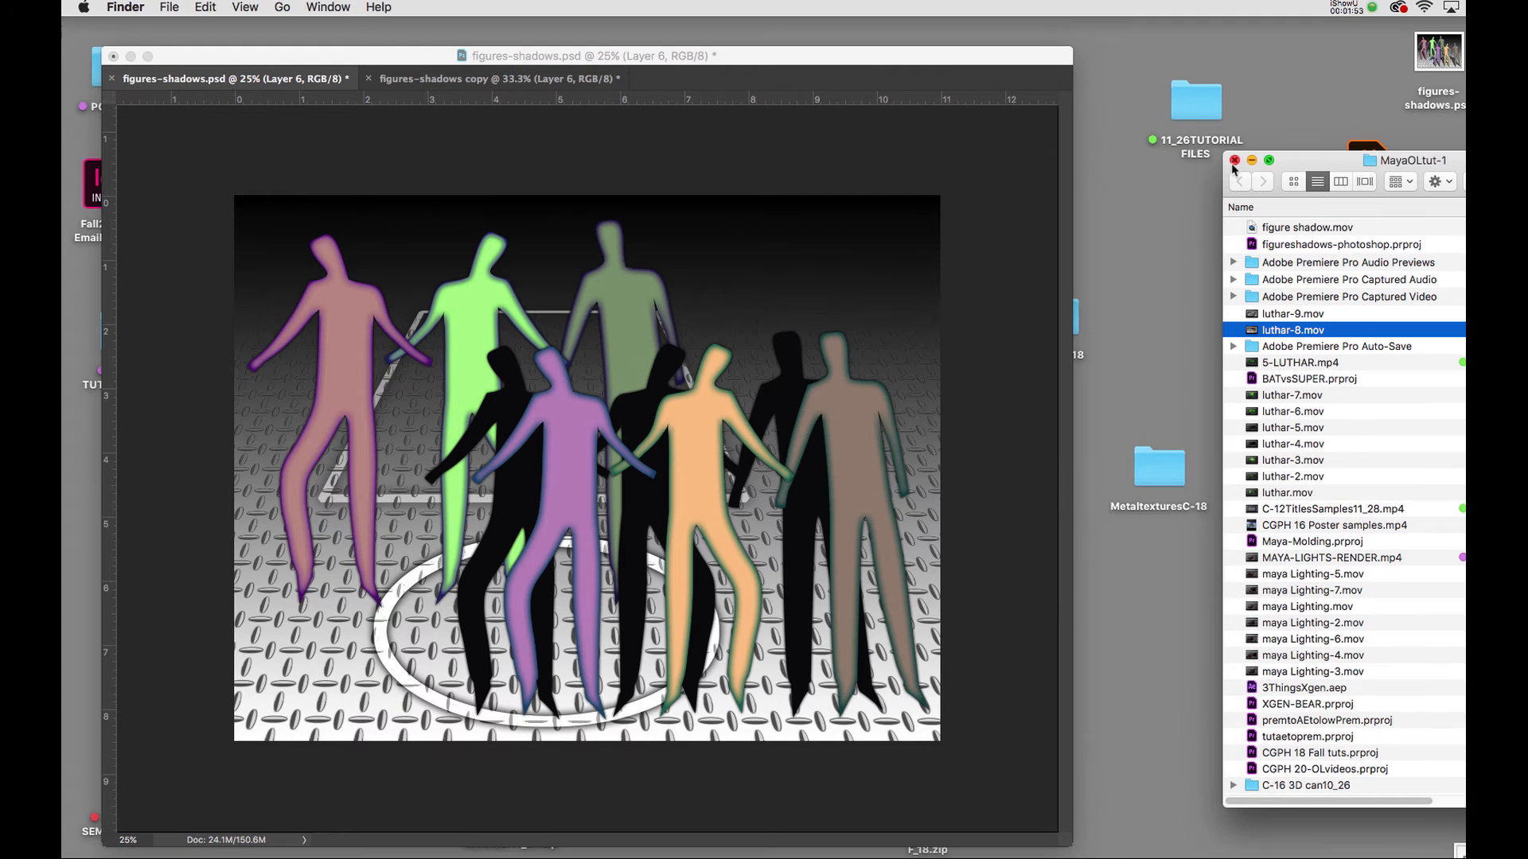
{"action": "left_click", "coordinate": [1234, 161]}
{"action": "left_click", "coordinate": [874, 412]}
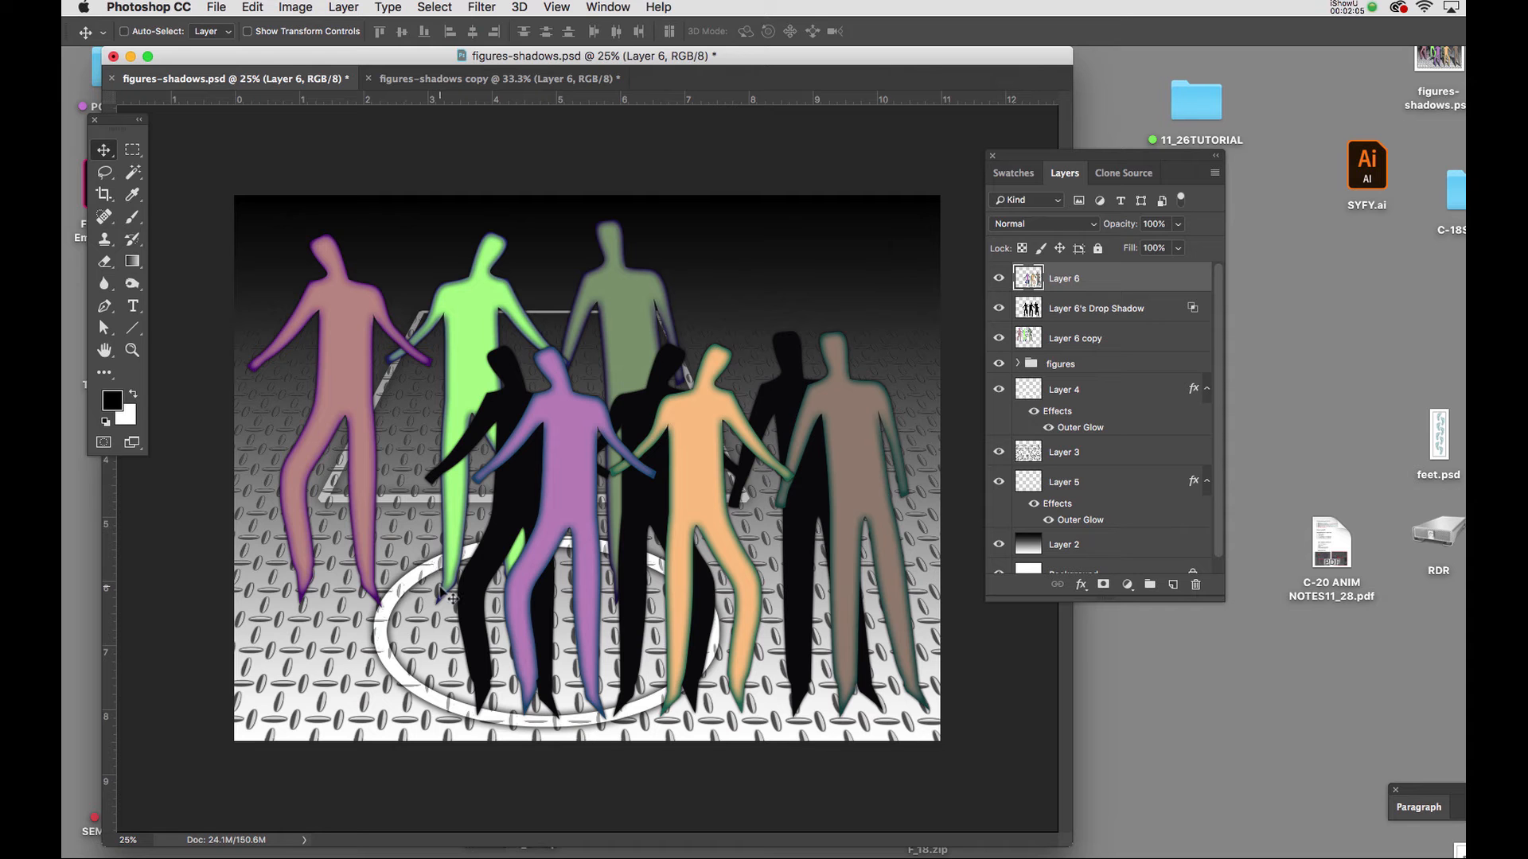
- Distort Layer 6's Drop Shadow layer onto the floor, compressing it to about 56% height with about 12.6° horizontal skew
{"action": "left_click", "coordinate": [1076, 309]}
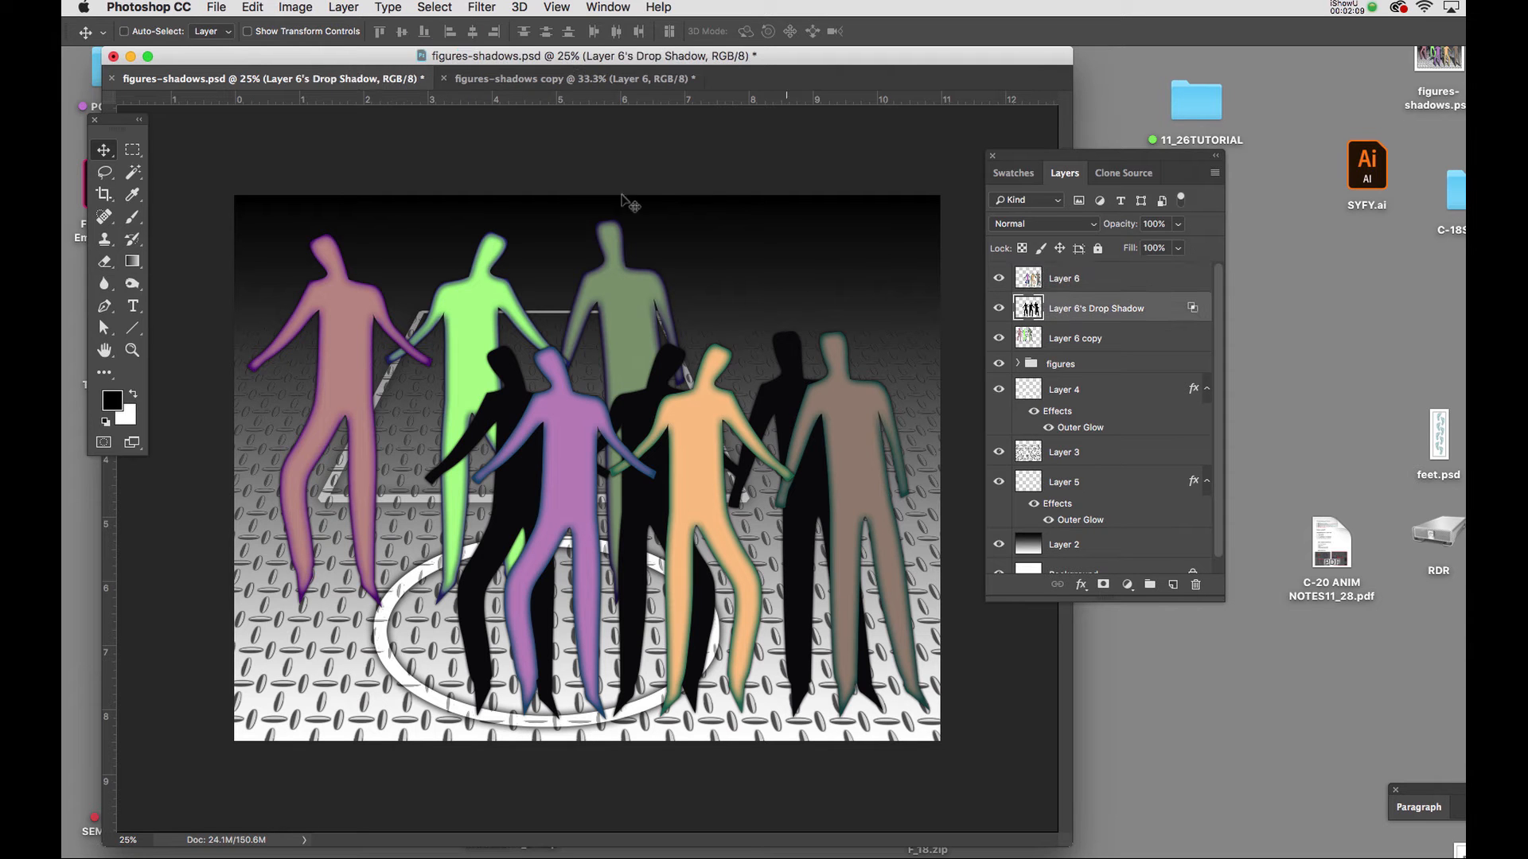
{"action": "left_click", "coordinate": [253, 8]}
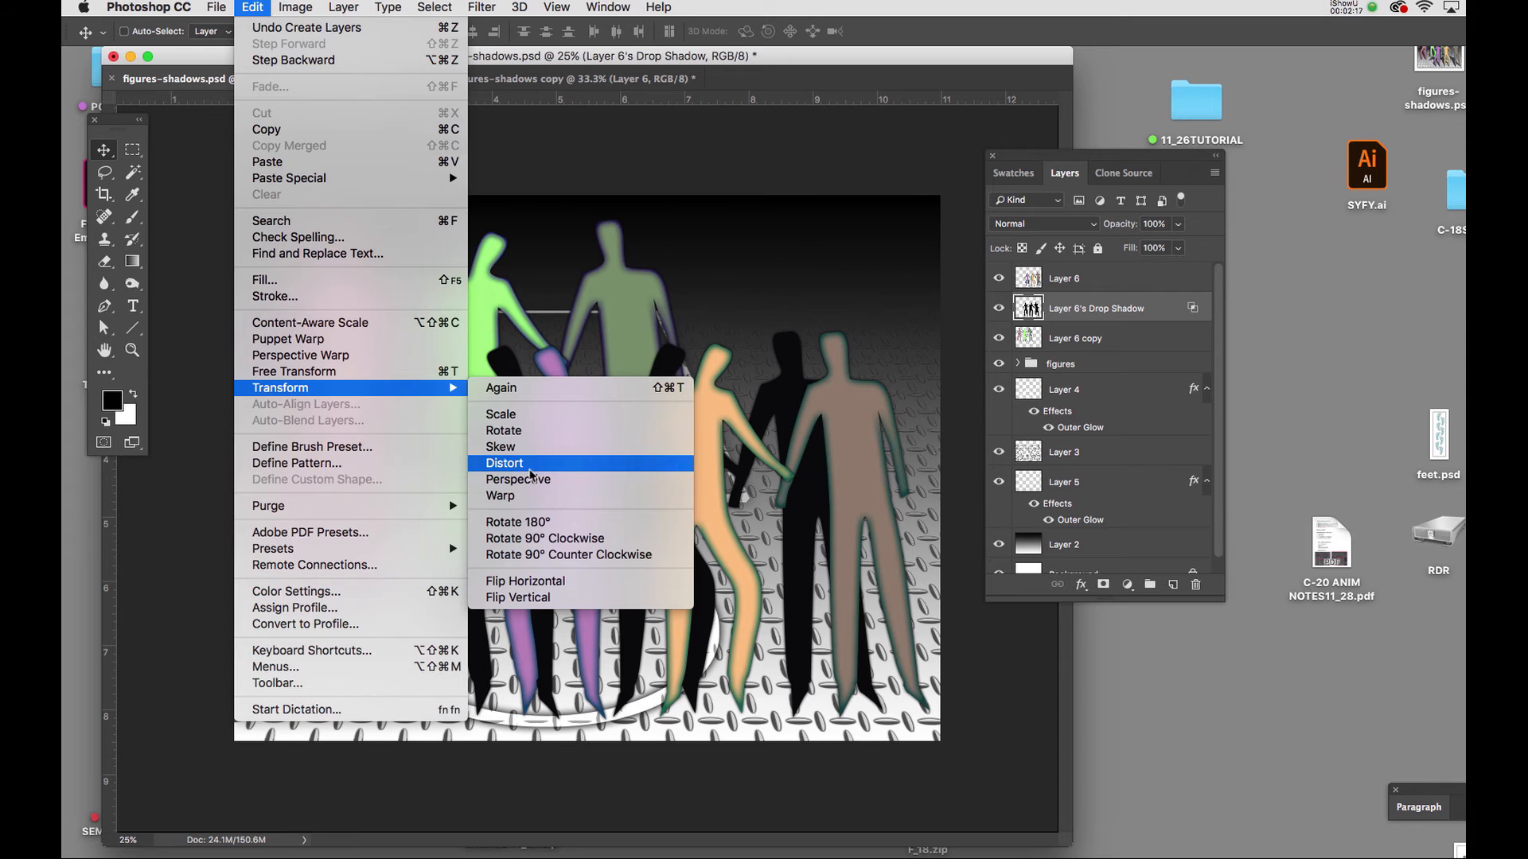
{"action": "left_click", "coordinate": [532, 474]}
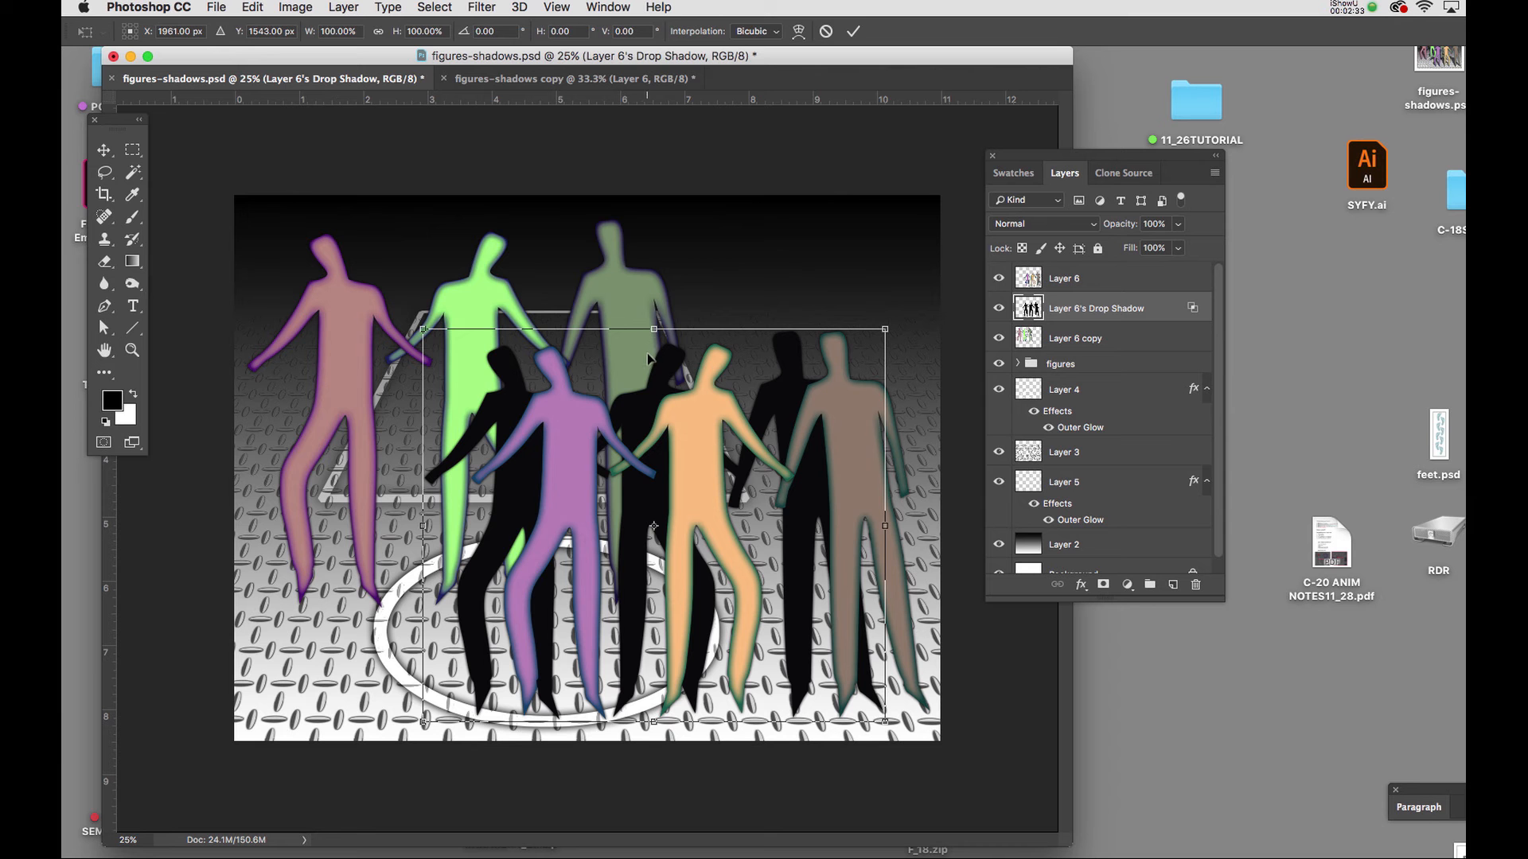
{"action": "left_click_drag", "start_coordinate": [653, 329], "coordinate": [605, 502]}
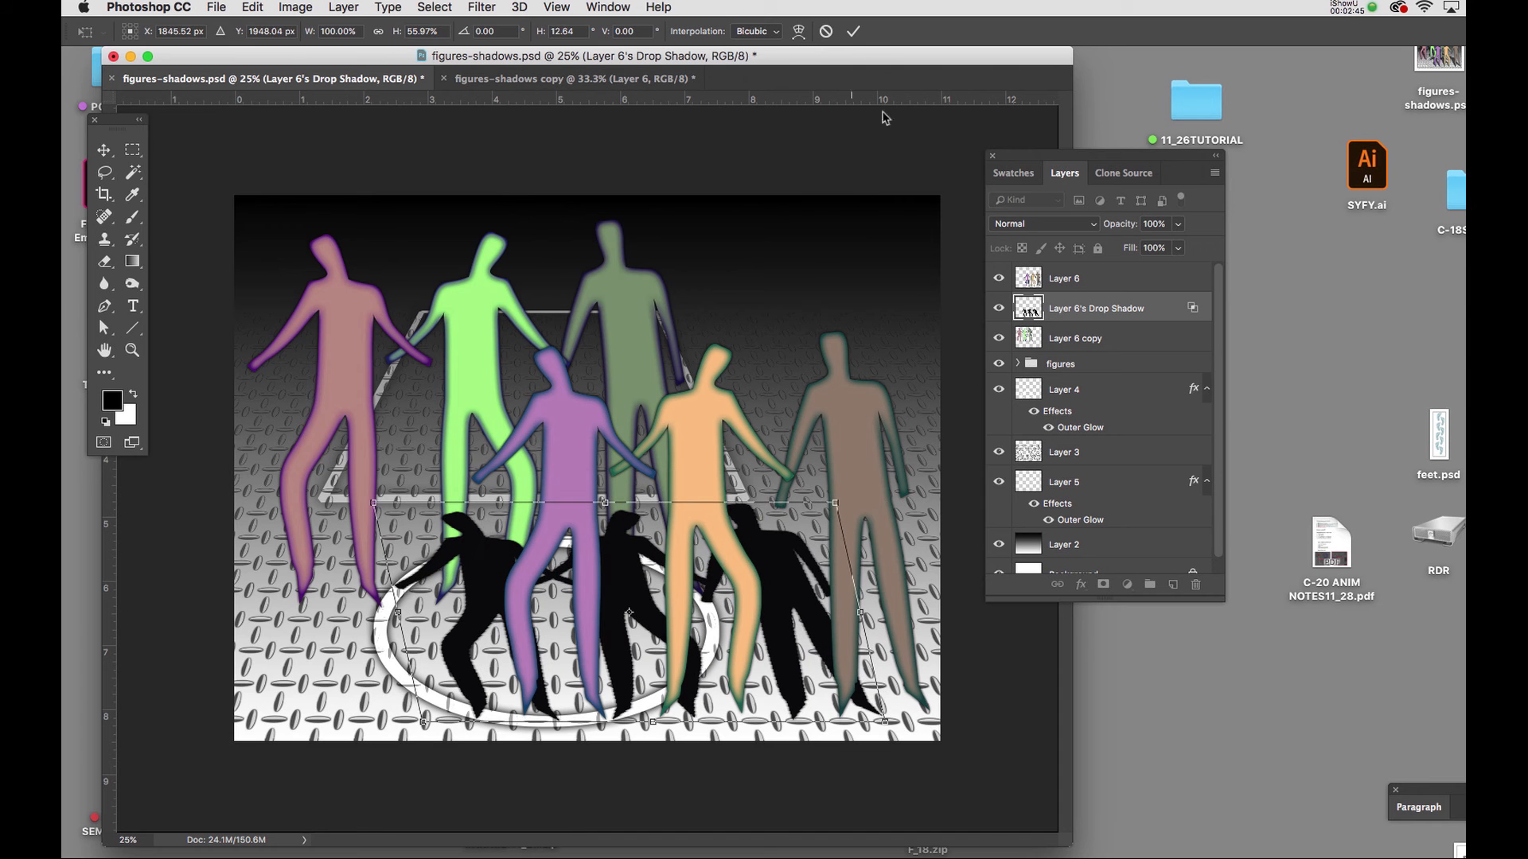
{"action": "left_click", "coordinate": [853, 41]}
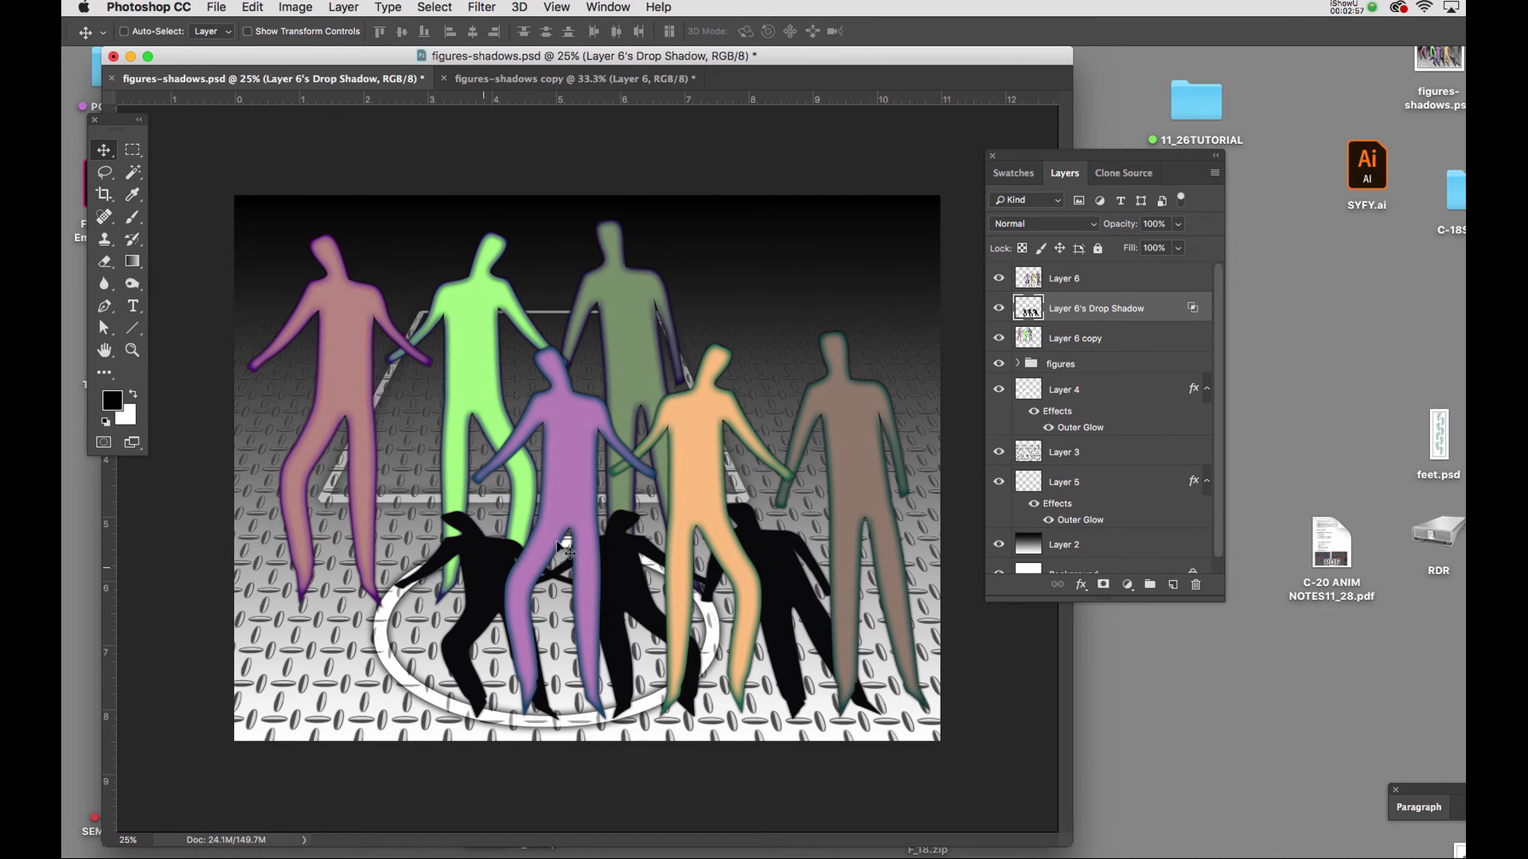
- Set the shadow layer's opacity to 58% and apply a Gaussian Blur with a 4.5-pixel radius
{"action": "left_click", "coordinate": [1178, 224]}
{"action": "left_click_drag", "start_coordinate": [1182, 245], "coordinate": [1146, 253]}
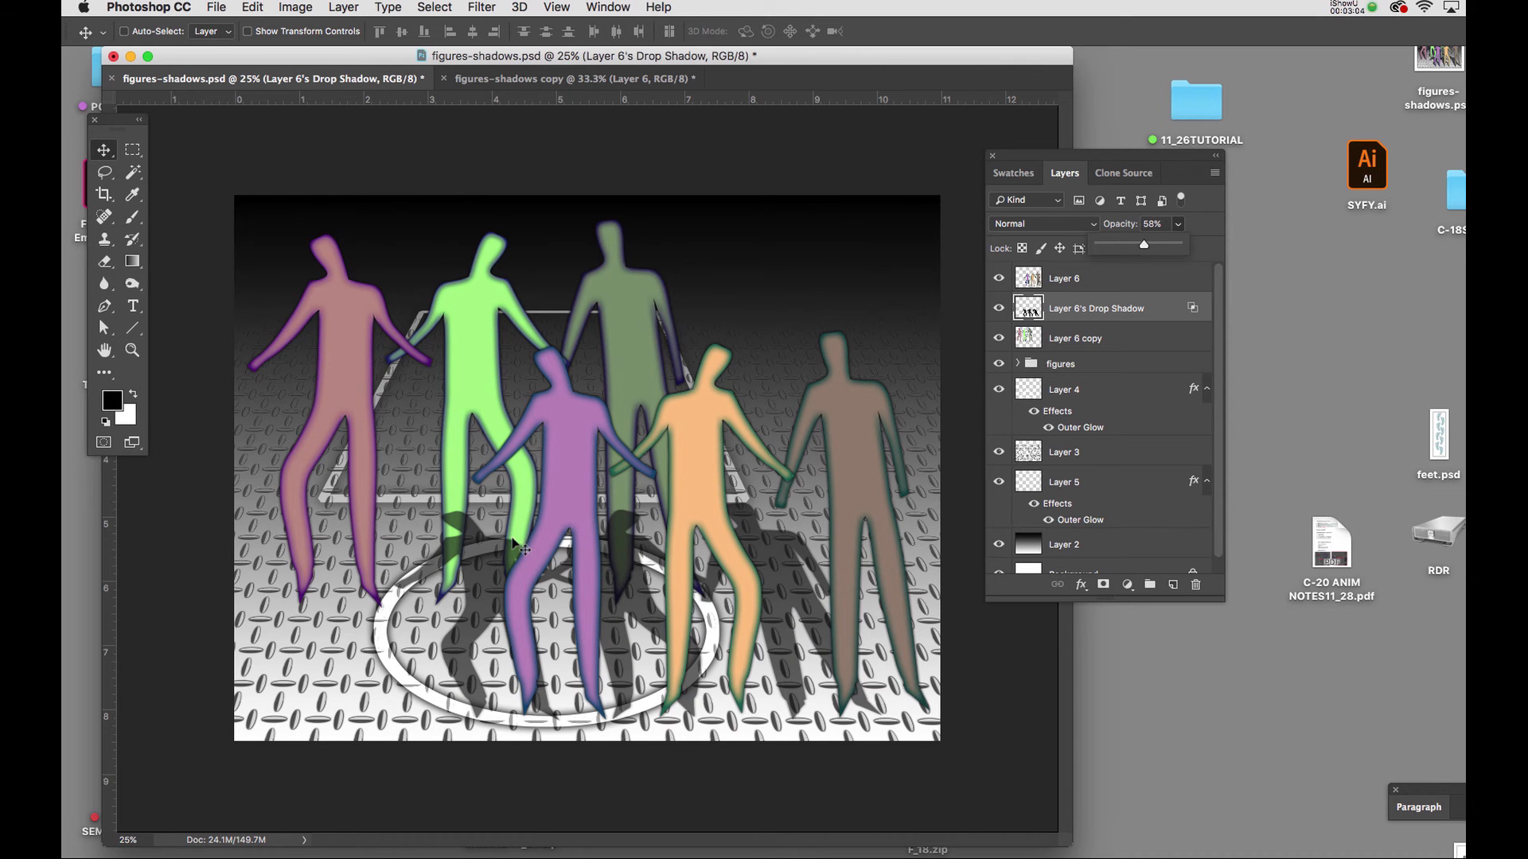
{"action": "left_click", "coordinate": [480, 11]}
{"action": "mouse_move", "coordinate": [525, 211]}
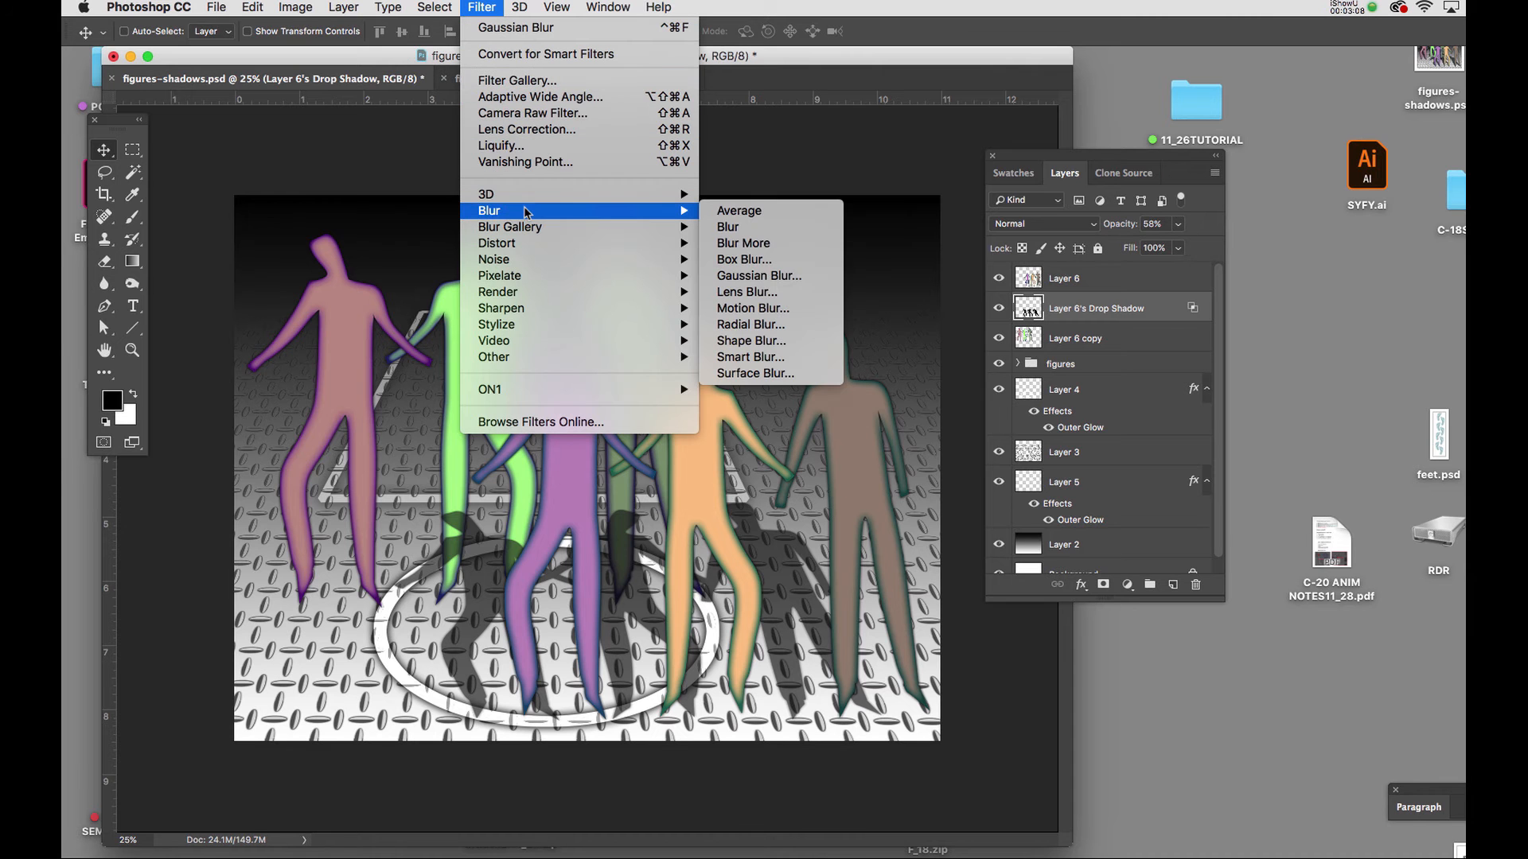
{"action": "left_click", "coordinate": [740, 277]}
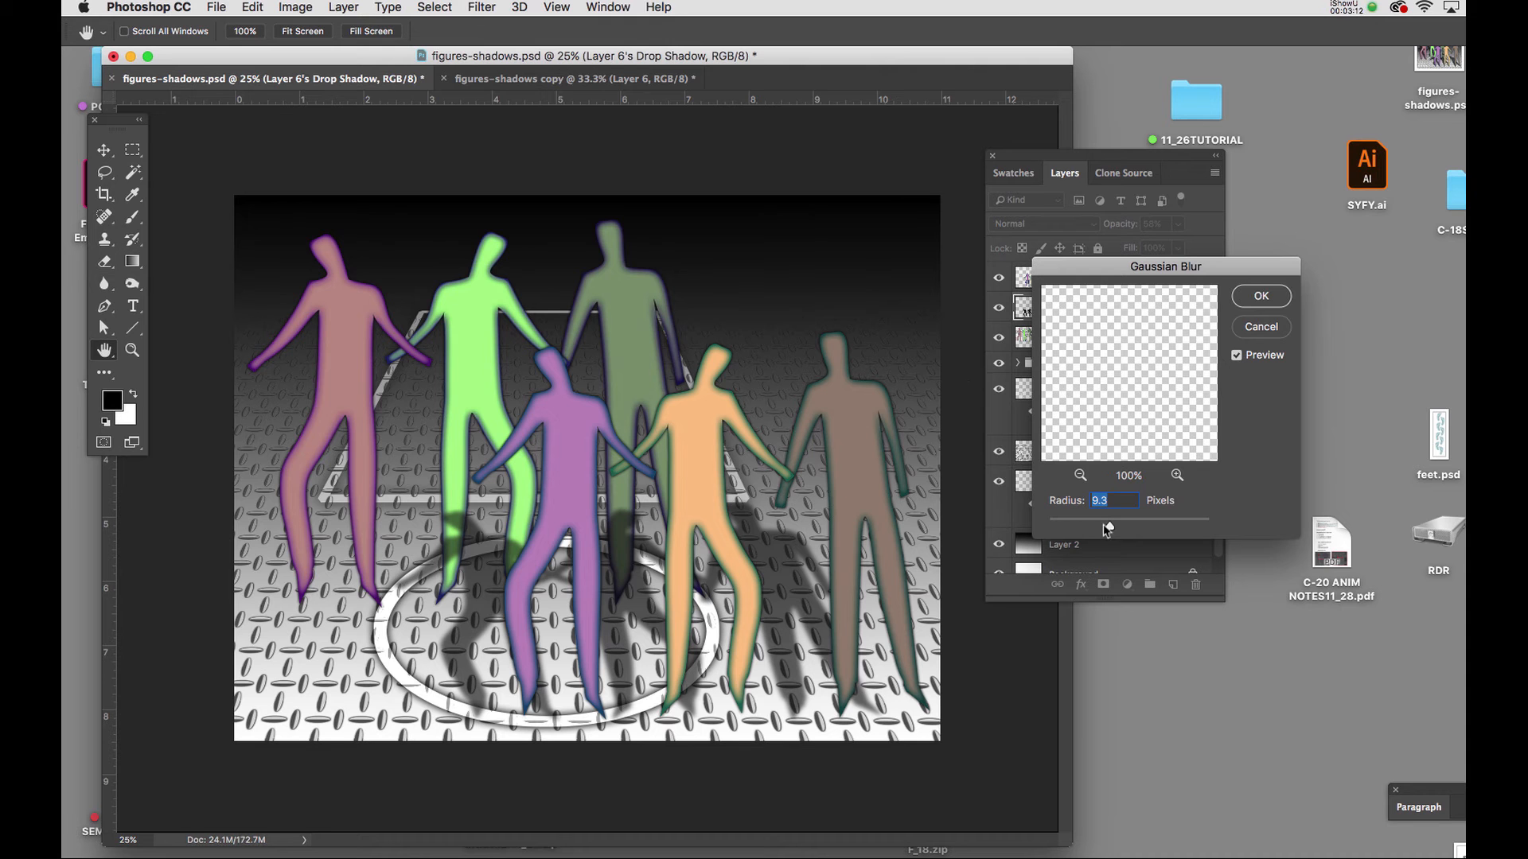
{"action": "left_click_drag", "start_coordinate": [1111, 529], "coordinate": [1089, 528]}
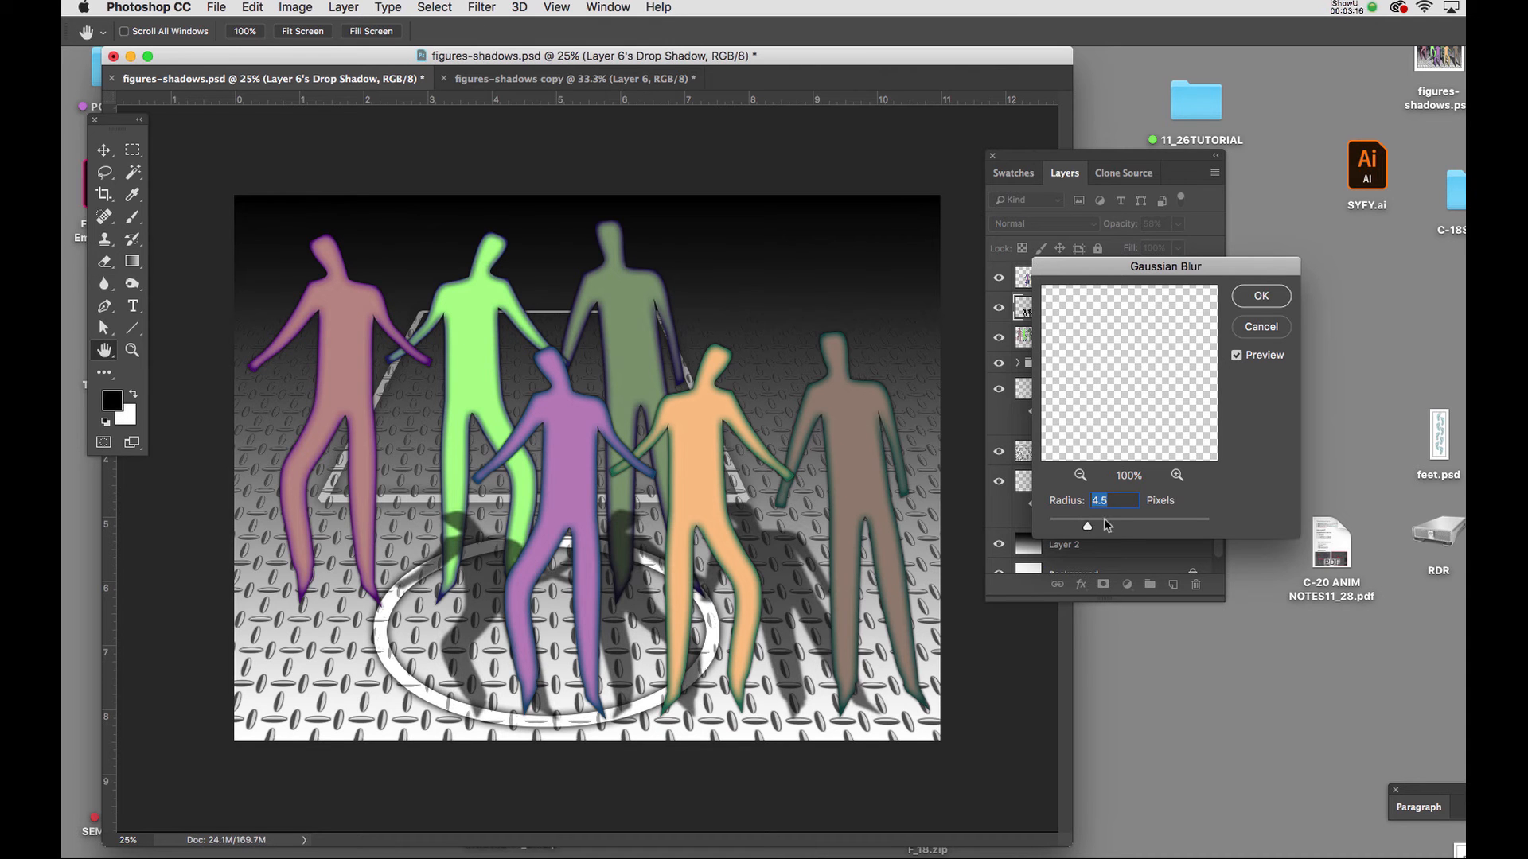
{"action": "left_click", "coordinate": [1260, 298]}
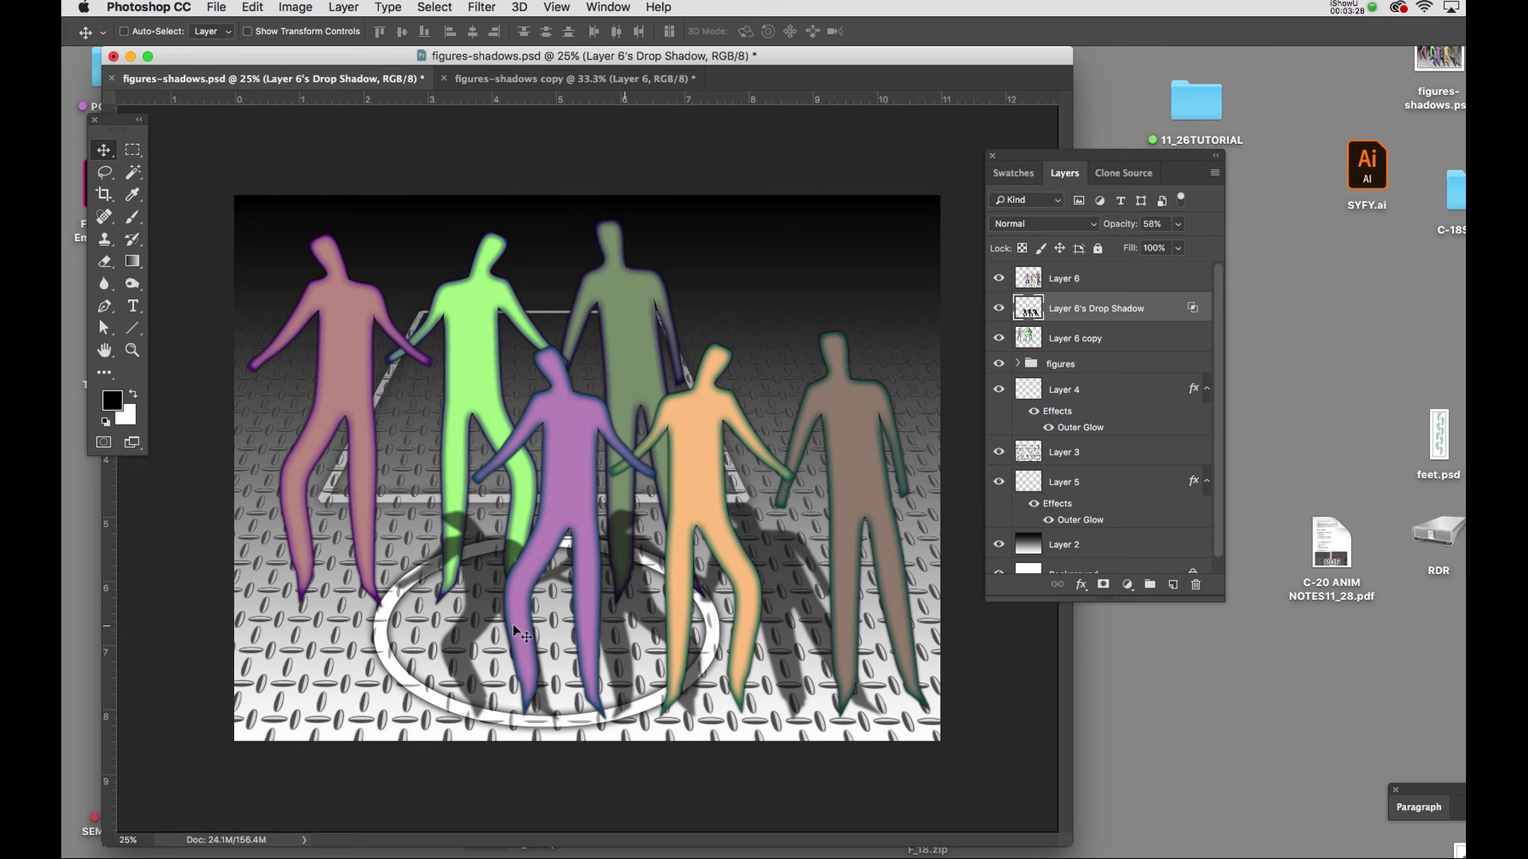
- Add a mask to the shadow layer and fade the shadows' upper parts with a hard black 500 px brush at 30% opacity, reducing it to 10%
{"action": "left_click", "coordinate": [1103, 583]}
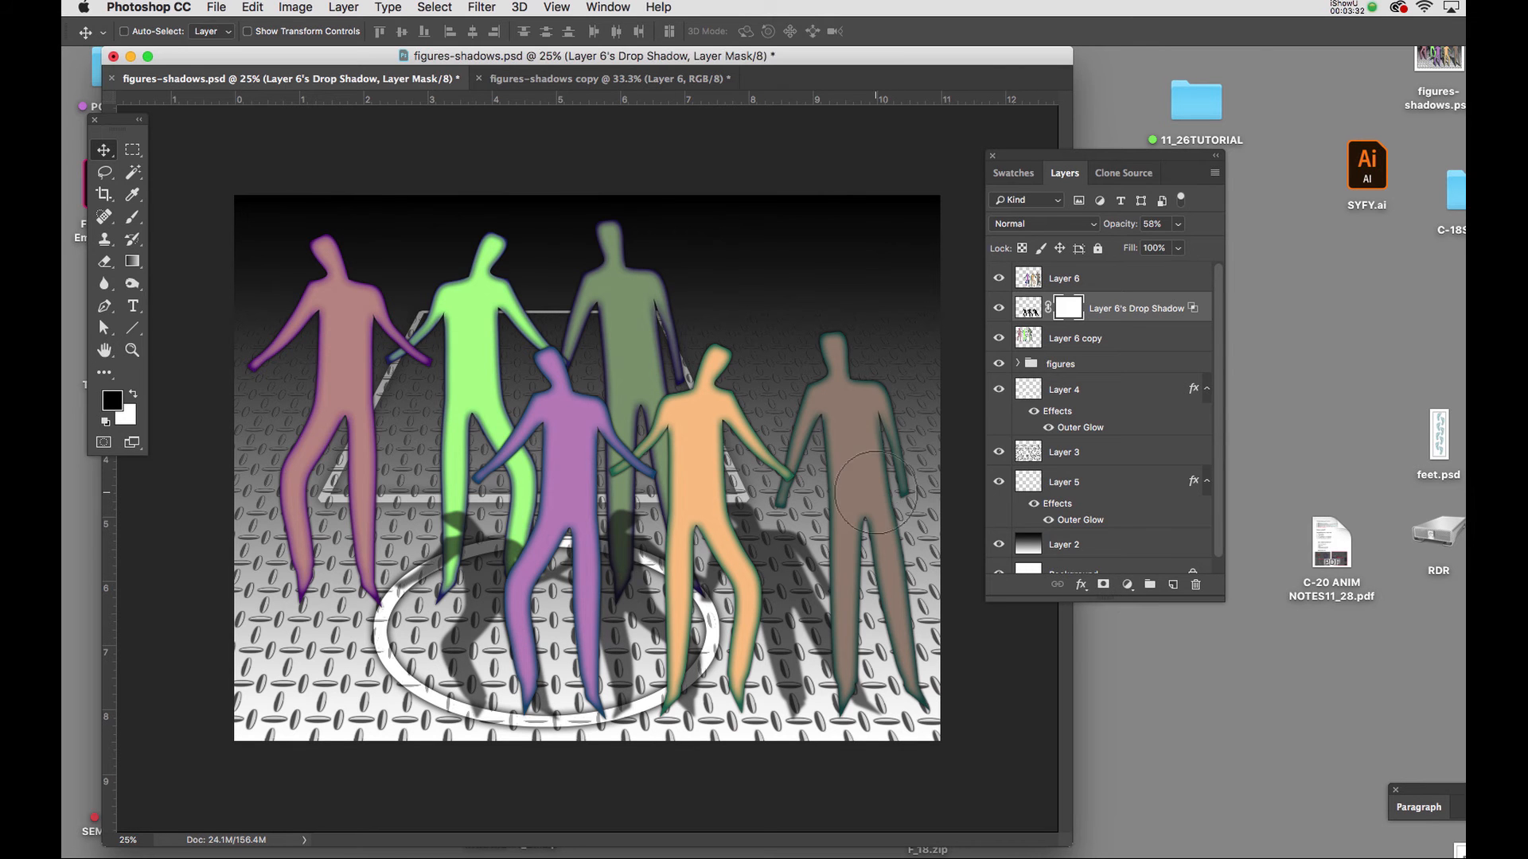
{"action": "key", "text": "b"}
{"action": "right_click", "coordinate": [714, 413]}
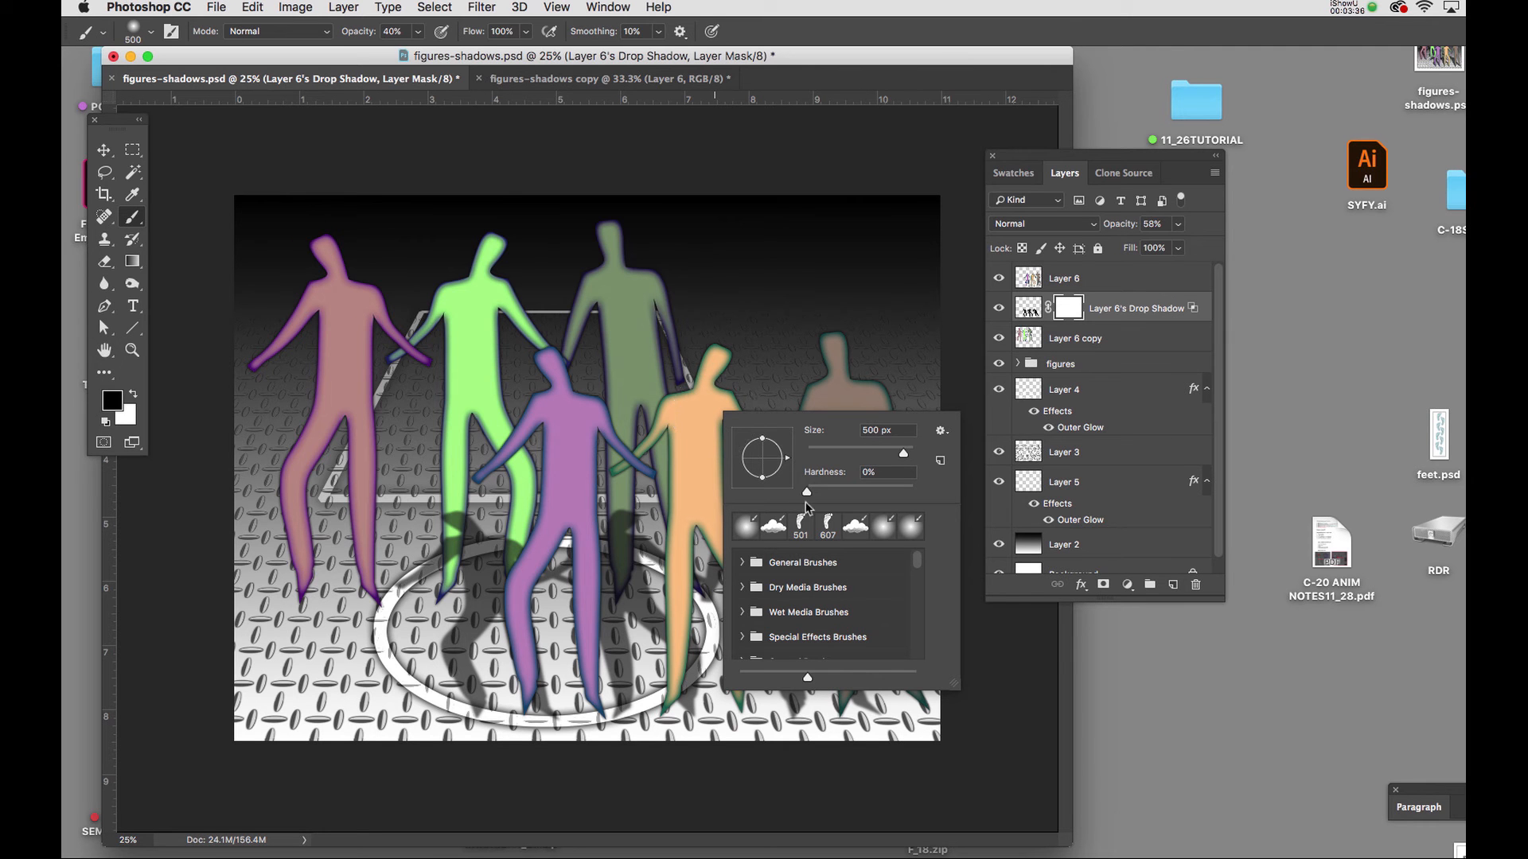
{"action": "left_click_drag", "start_coordinate": [805, 491], "coordinate": [915, 491]}
{"action": "key", "text": "Return"}
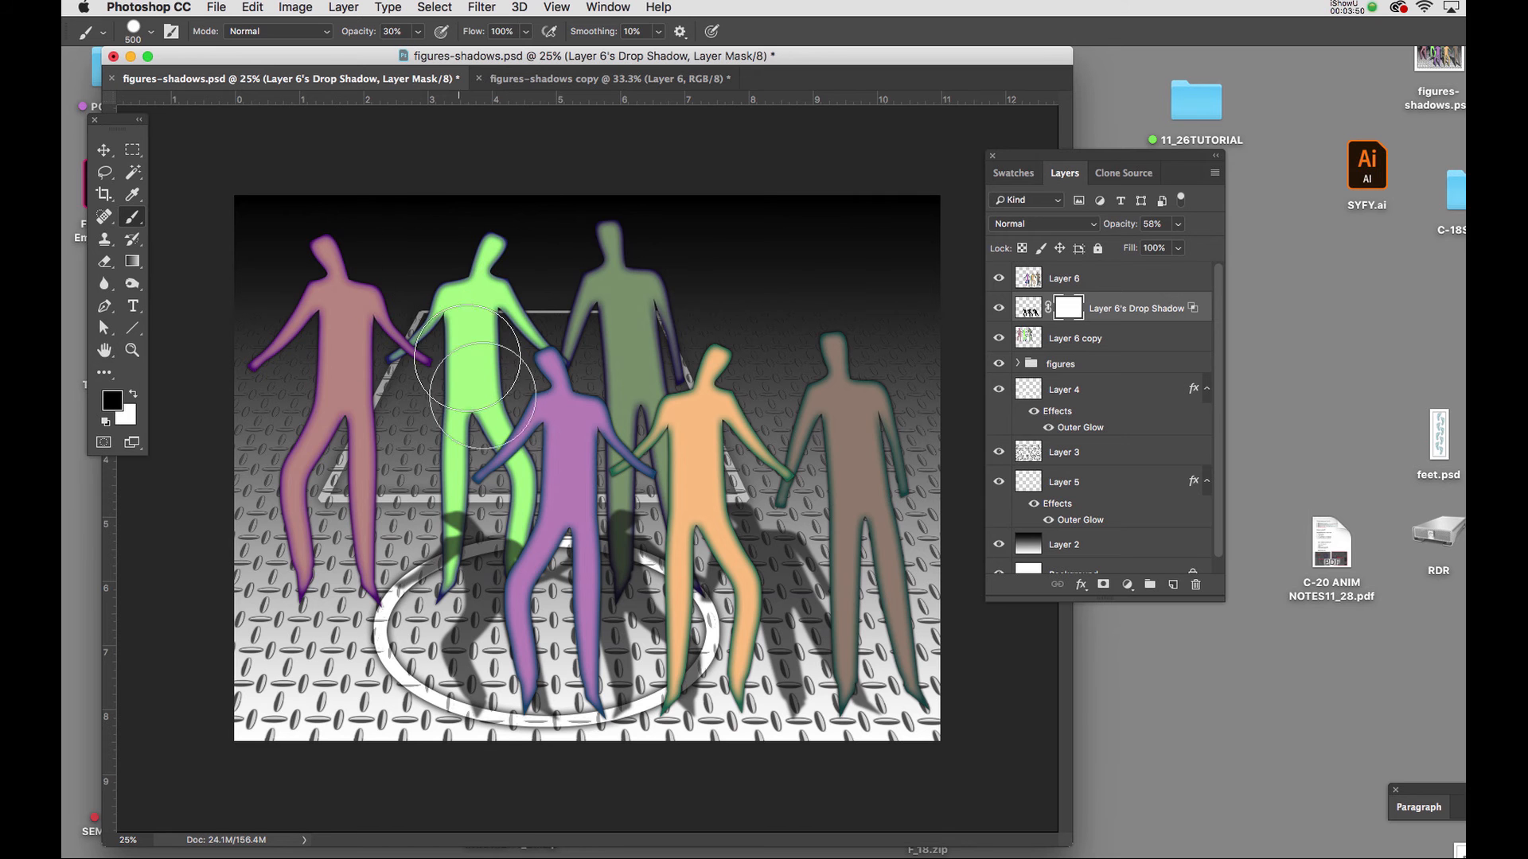
{"action": "mouse_move", "coordinate": [544, 466]}
{"action": "left_mouse_down"}
{"action": "mouse_move", "coordinate": [736, 452]}
{"action": "mouse_move", "coordinate": [822, 490]}
{"action": "mouse_move", "coordinate": [625, 467]}
{"action": "mouse_move", "coordinate": [468, 472]}
{"action": "mouse_move", "coordinate": [384, 528]}
{"action": "mouse_move", "coordinate": [638, 491]}
{"action": "mouse_move", "coordinate": [884, 514]}
{"action": "mouse_move", "coordinate": [832, 552]}
{"action": "mouse_move", "coordinate": [729, 538]}
{"action": "mouse_move", "coordinate": [410, 553]}
{"action": "mouse_move", "coordinate": [549, 547]}
{"action": "mouse_move", "coordinate": [787, 608]}
{"action": "left_mouse_up"}
{"action": "key", "text": "1"}
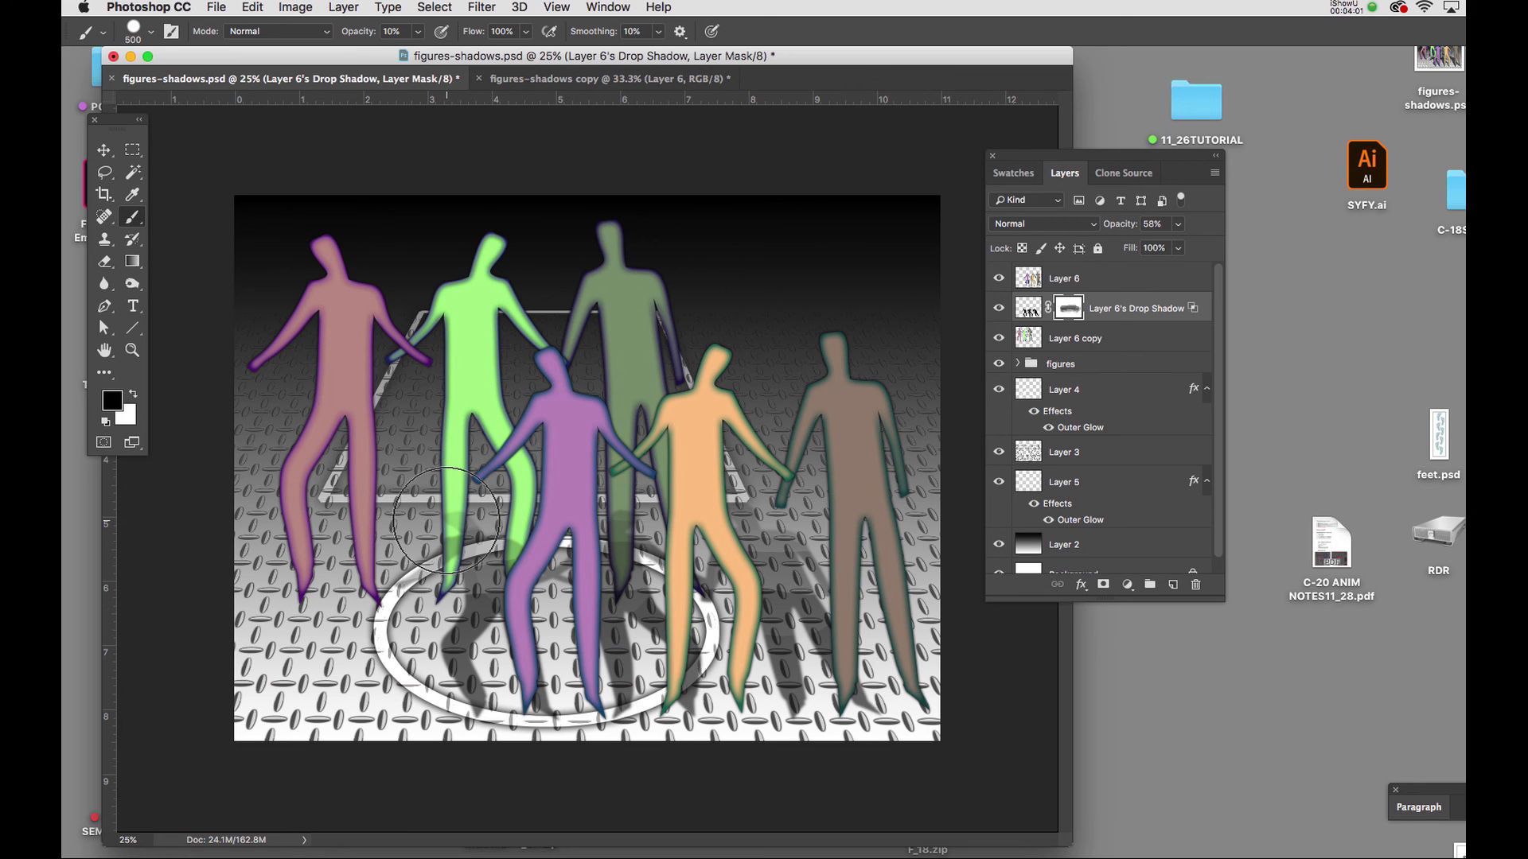
- Toggle Layer 6's visibility to inspect the front figures against their faded floor shadows
{"action": "left_click", "coordinate": [1096, 280]}
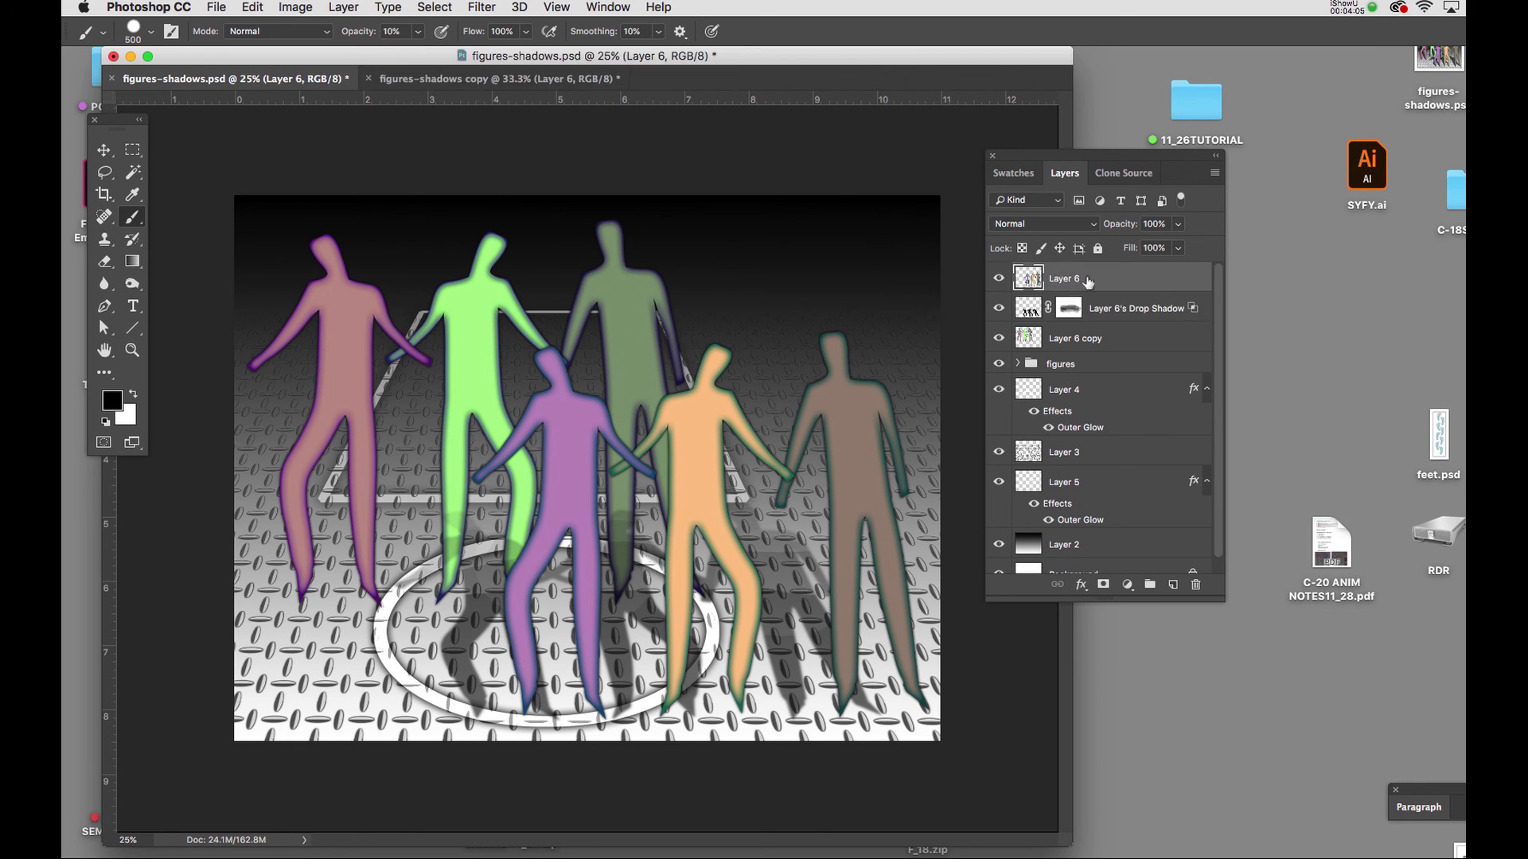
{"action": "left_click", "coordinate": [998, 280]}
{"action": "left_click", "coordinate": [998, 280]}
- Add a black Drop Shadow effect to Layer 6 copy with 100% opacity, a 0° angle and a 218 px distance
{"action": "left_click", "coordinate": [1034, 338]}
{"action": "left_click", "coordinate": [1082, 586]}
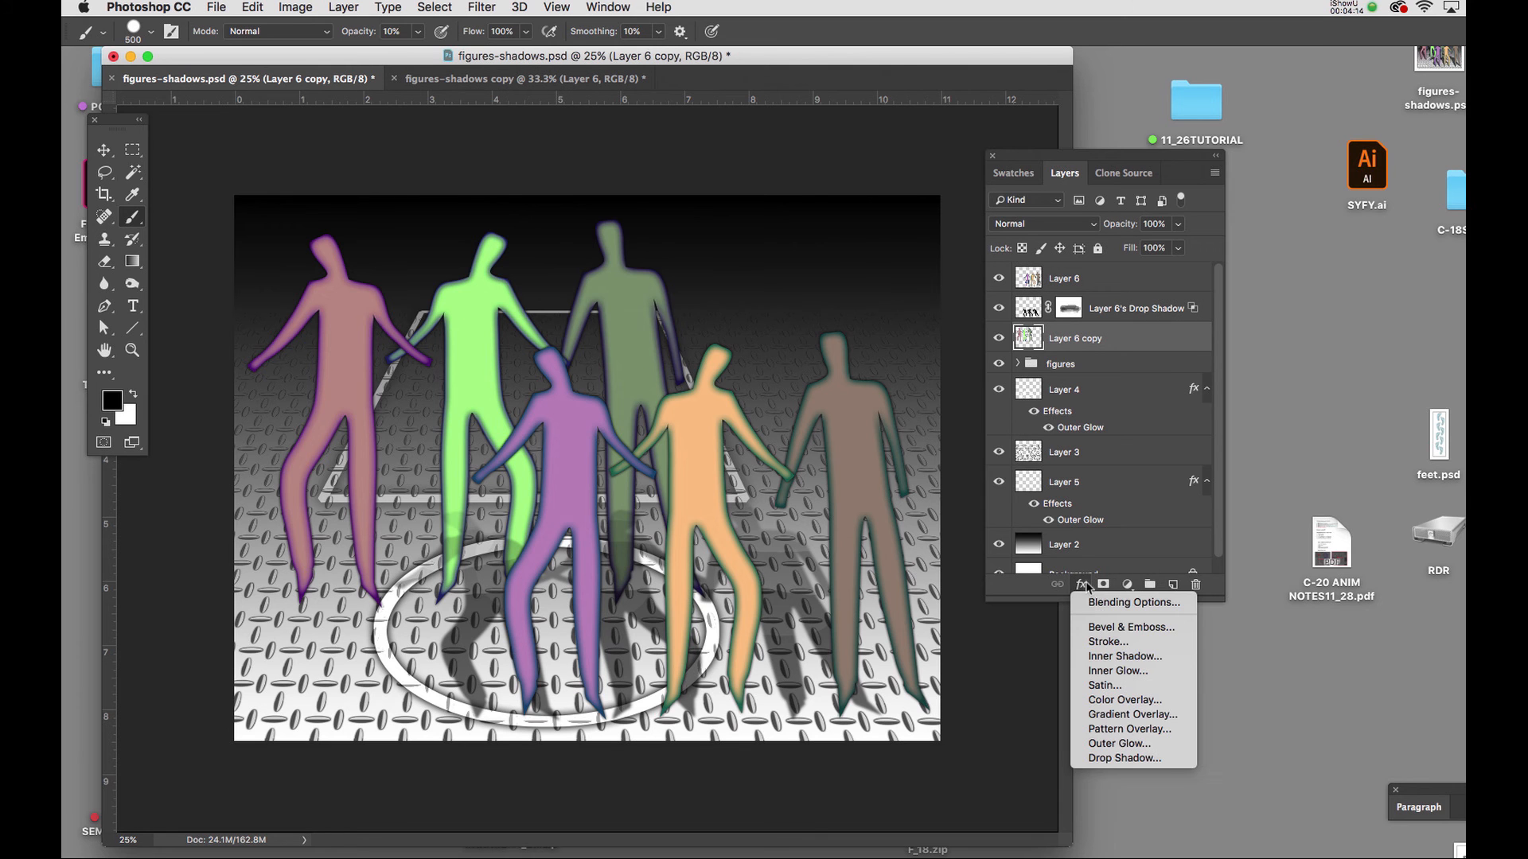
{"action": "left_click", "coordinate": [1124, 758]}
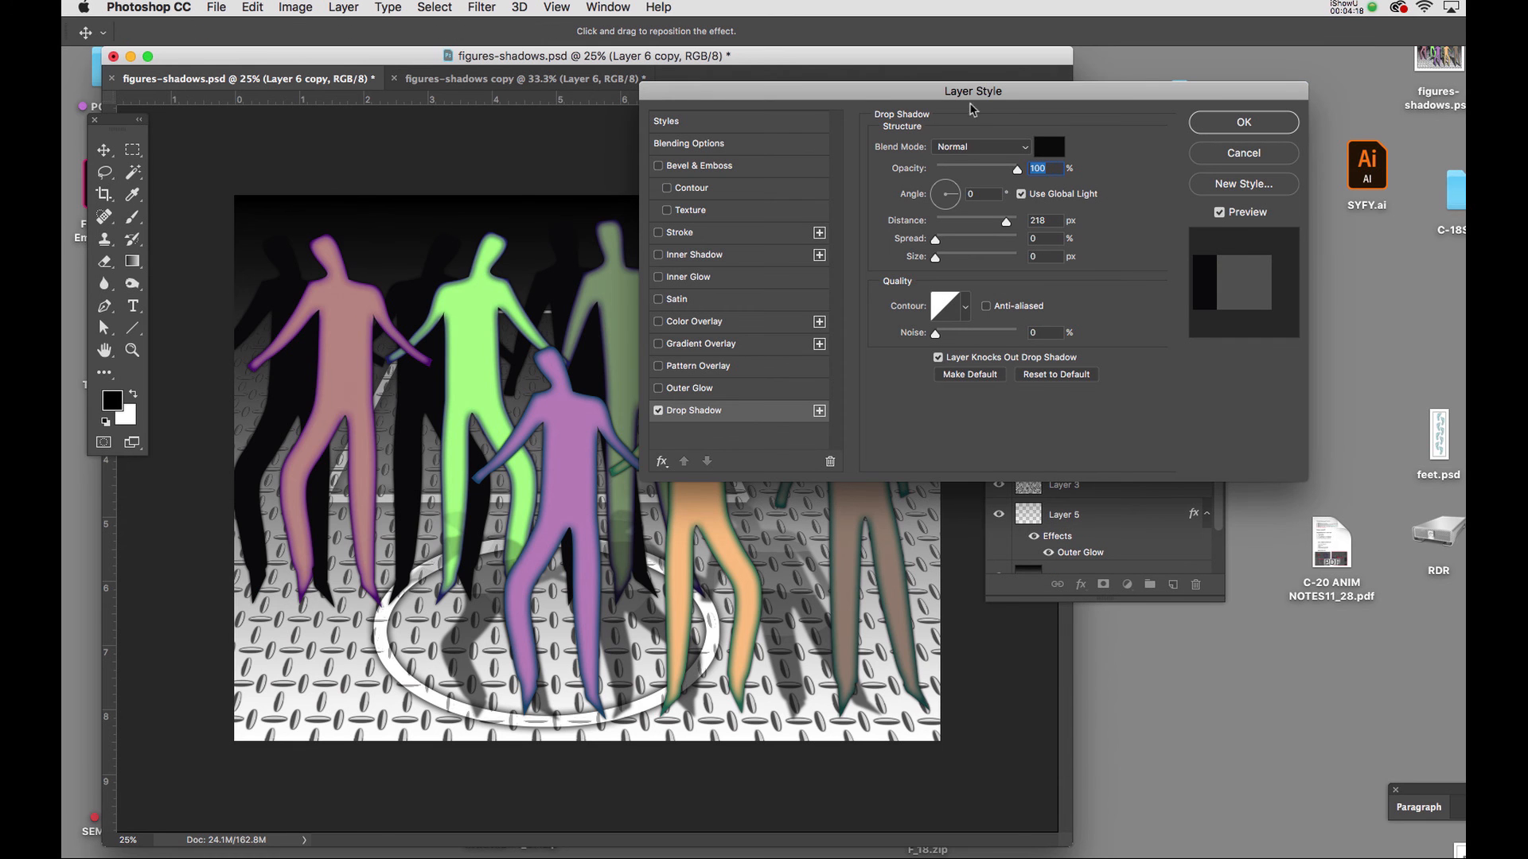
{"action": "left_click_drag", "start_coordinate": [984, 101], "coordinate": [971, 245]}
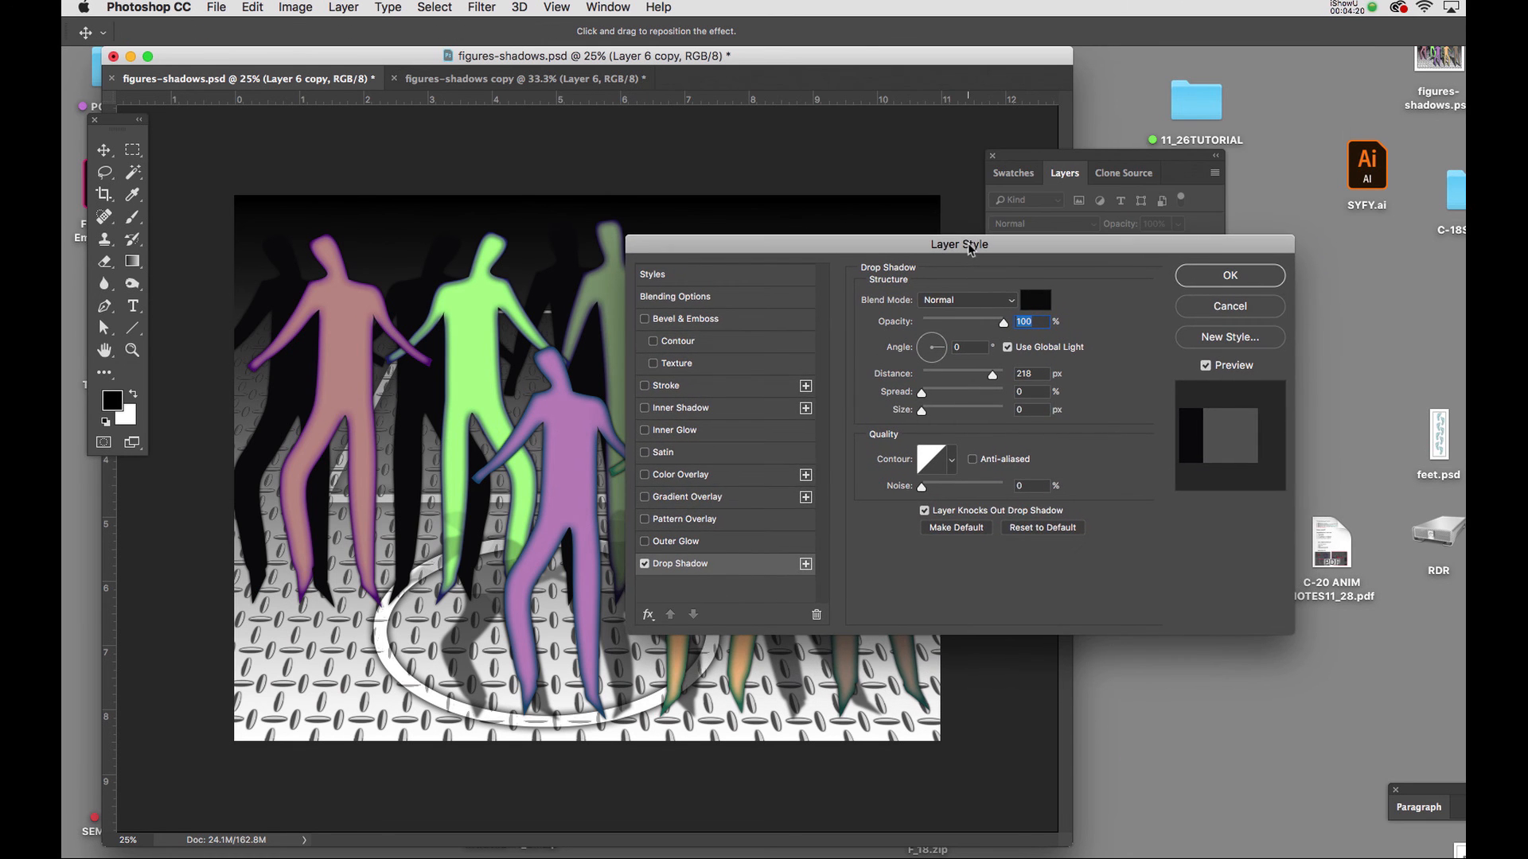
{"action": "left_click", "coordinate": [1230, 271]}
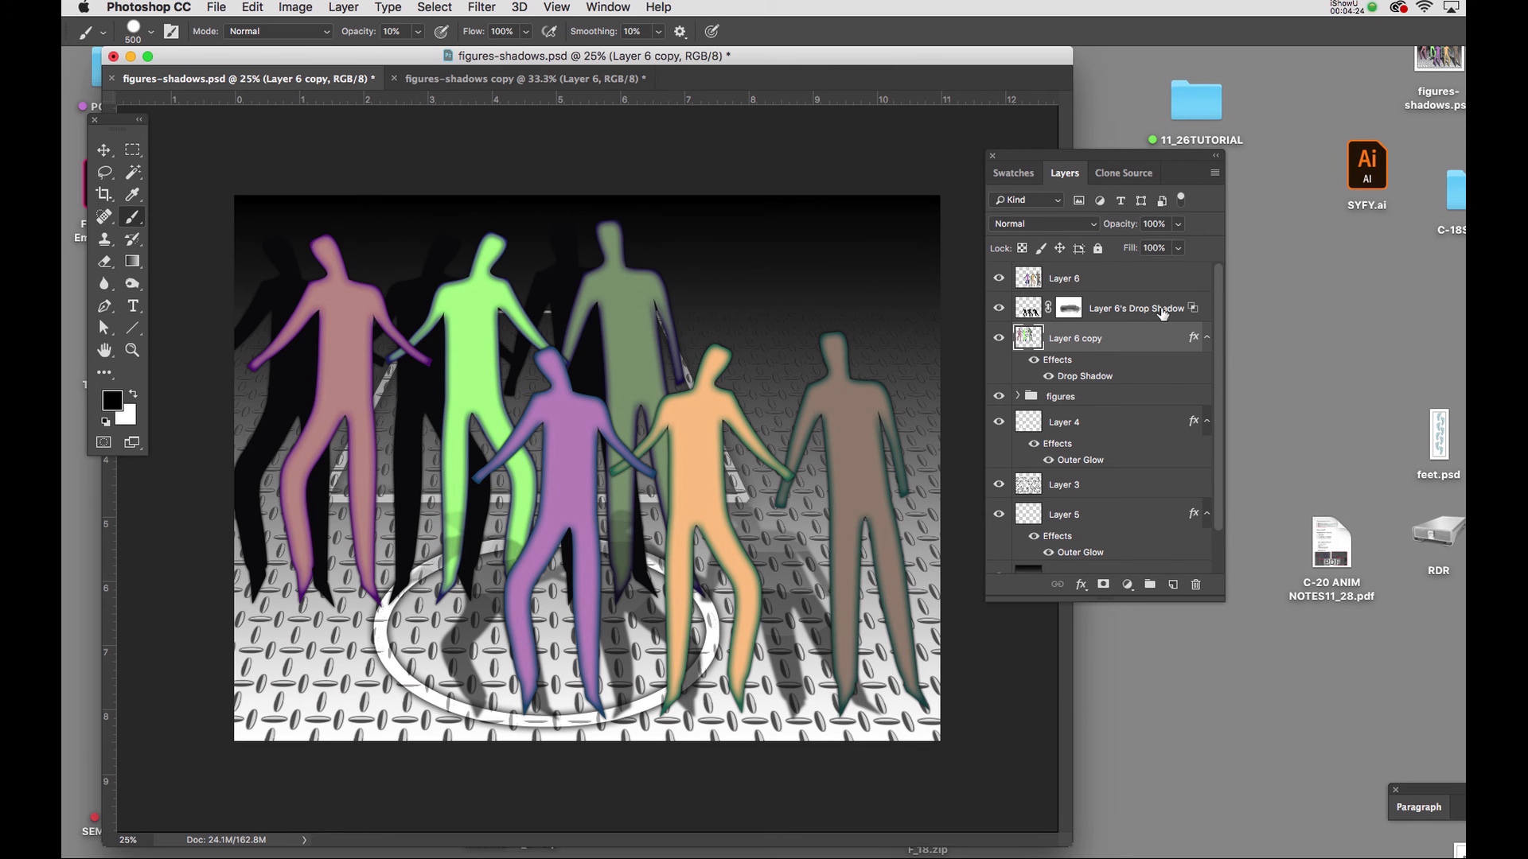
- Separate Layer 6 copy's drop shadow effect into its own layer
{"action": "right_click", "coordinate": [1097, 380]}
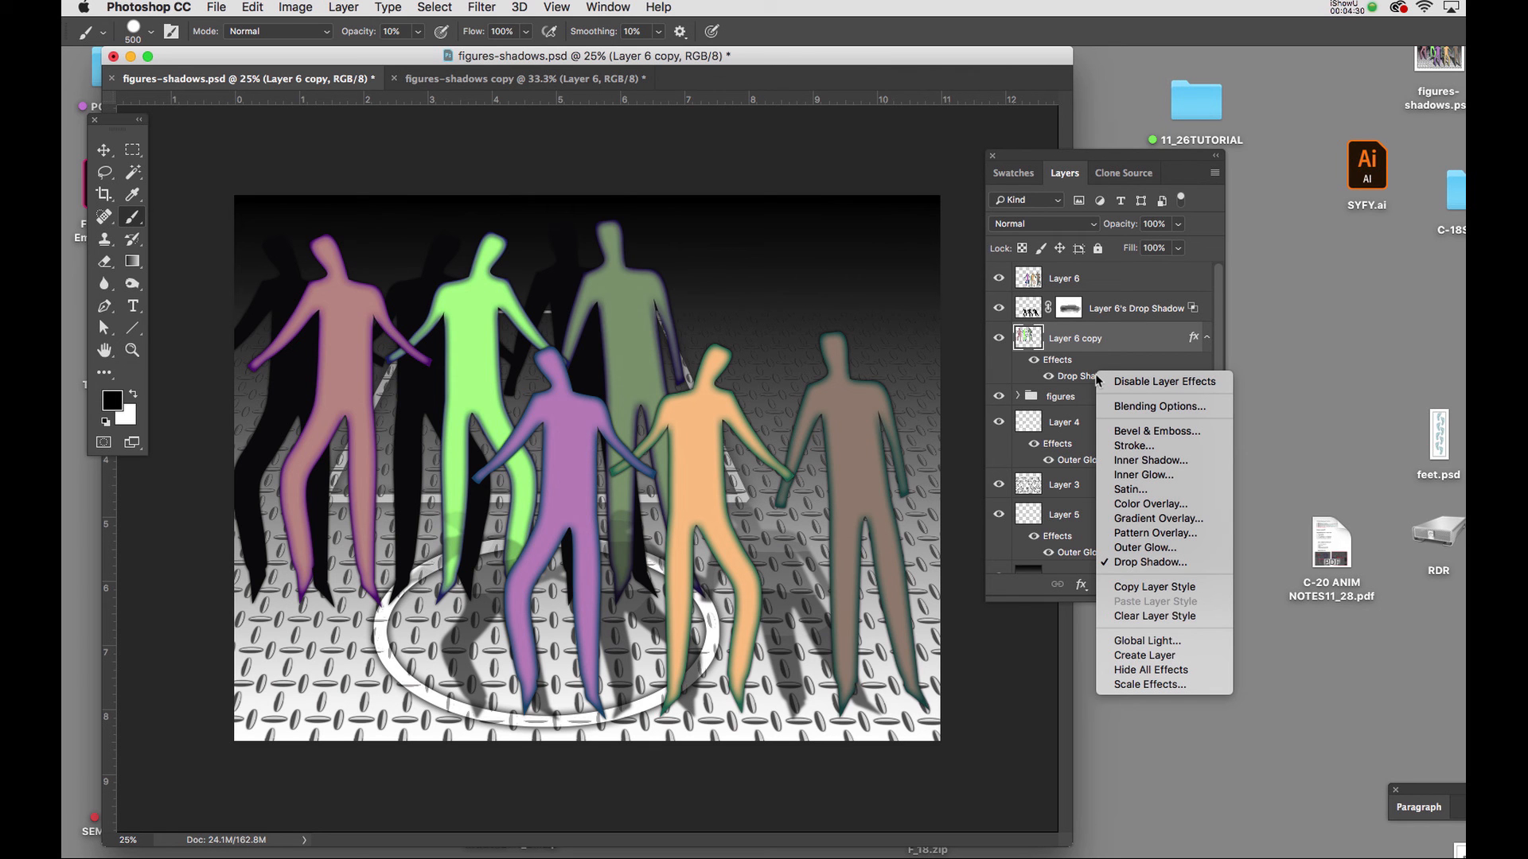
{"action": "left_click", "coordinate": [1179, 656]}
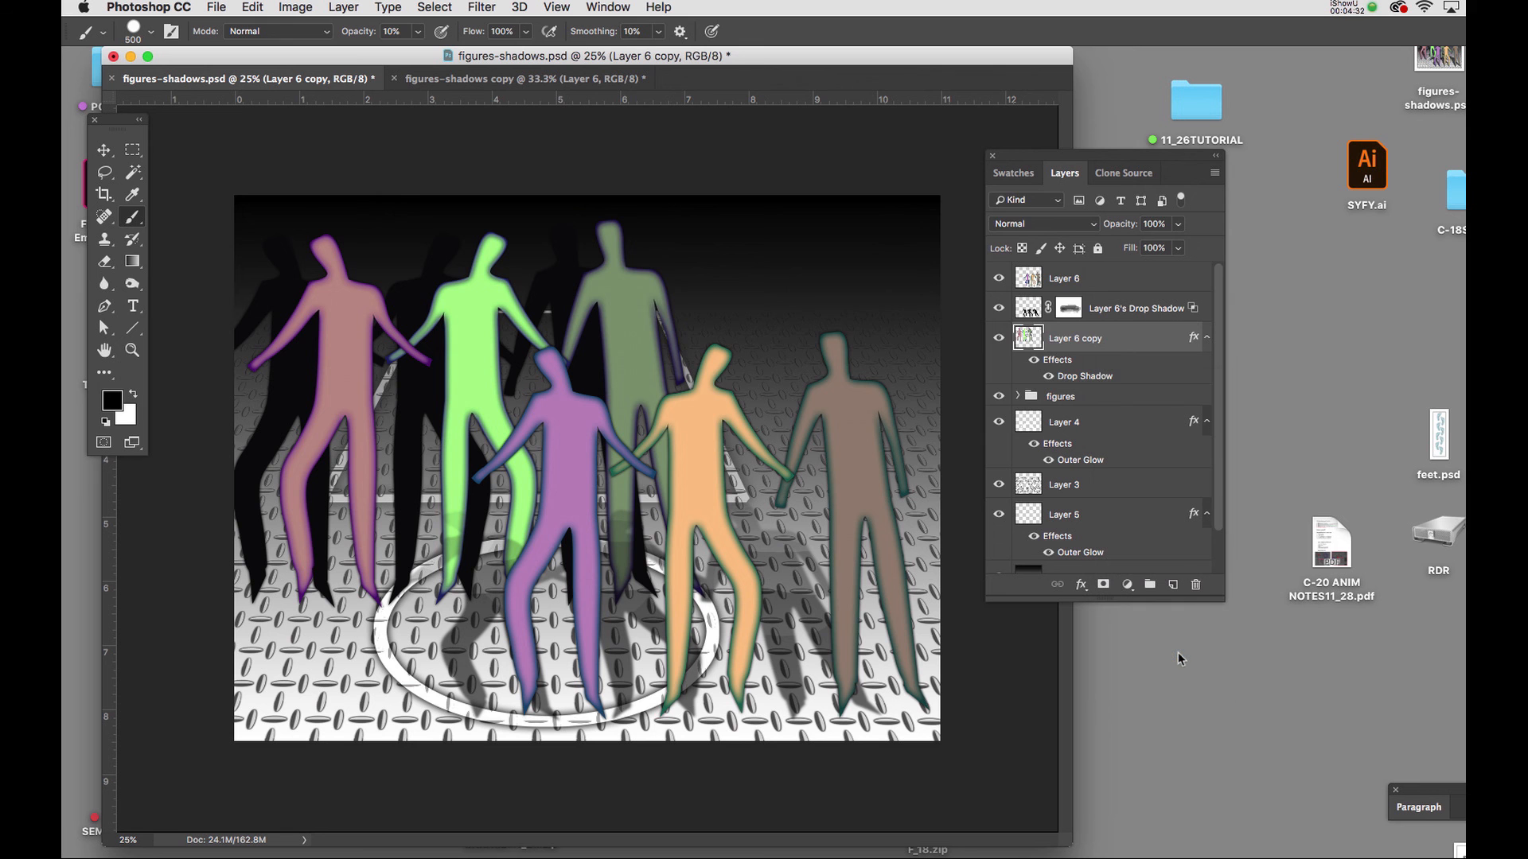
{"action": "left_click", "coordinate": [1025, 321]}
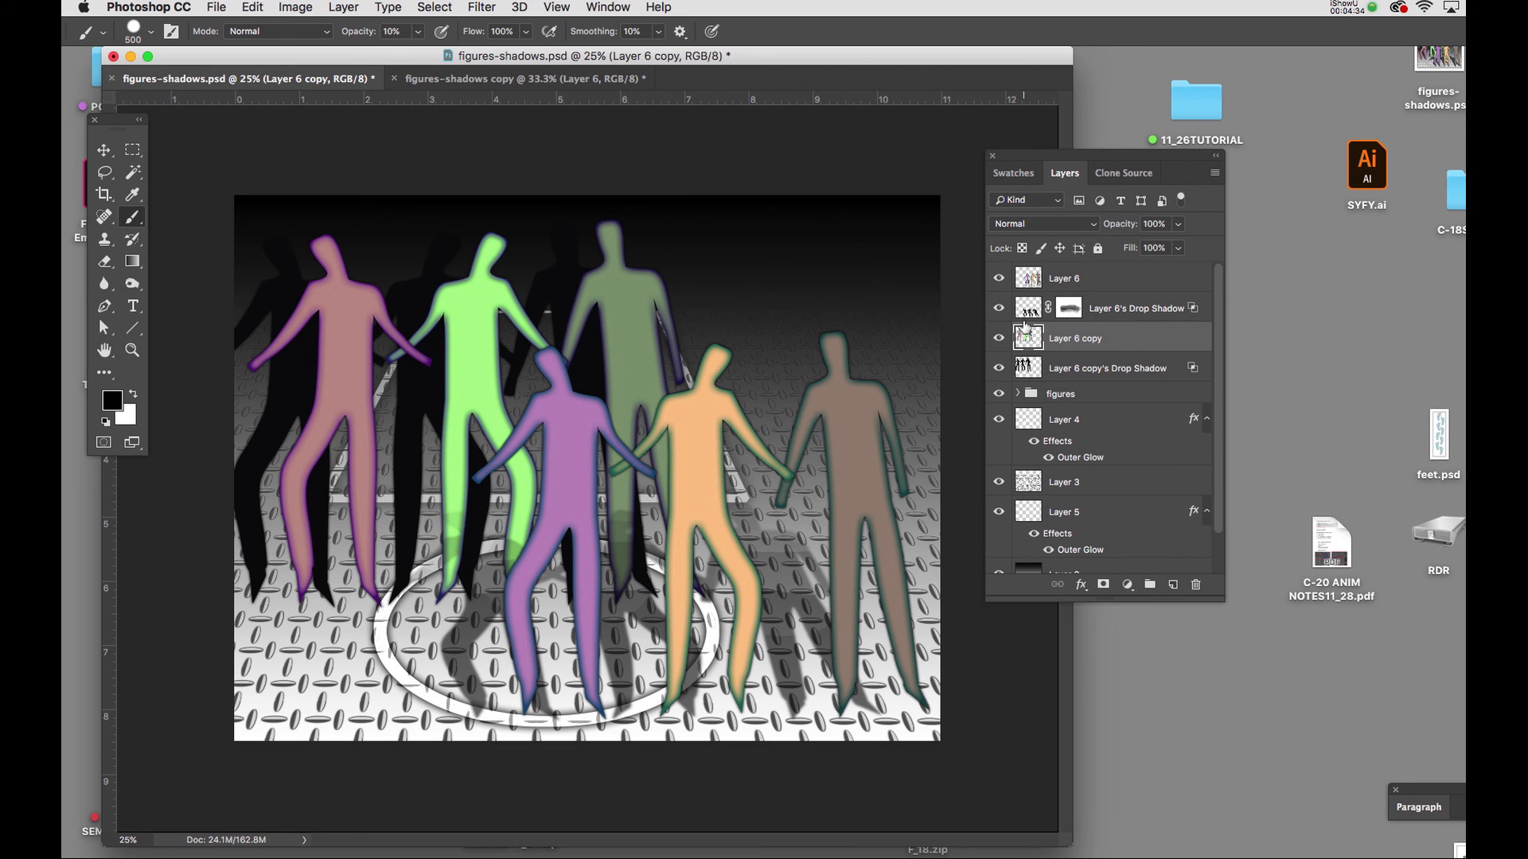
- Compress Layer 6 copy's Drop Shadow layer from above to about 56% height with about -1.35° horizontal skew, keeping its base at floor level
{"action": "left_click", "coordinate": [1028, 367]}
{"action": "left_click", "coordinate": [251, 8]}
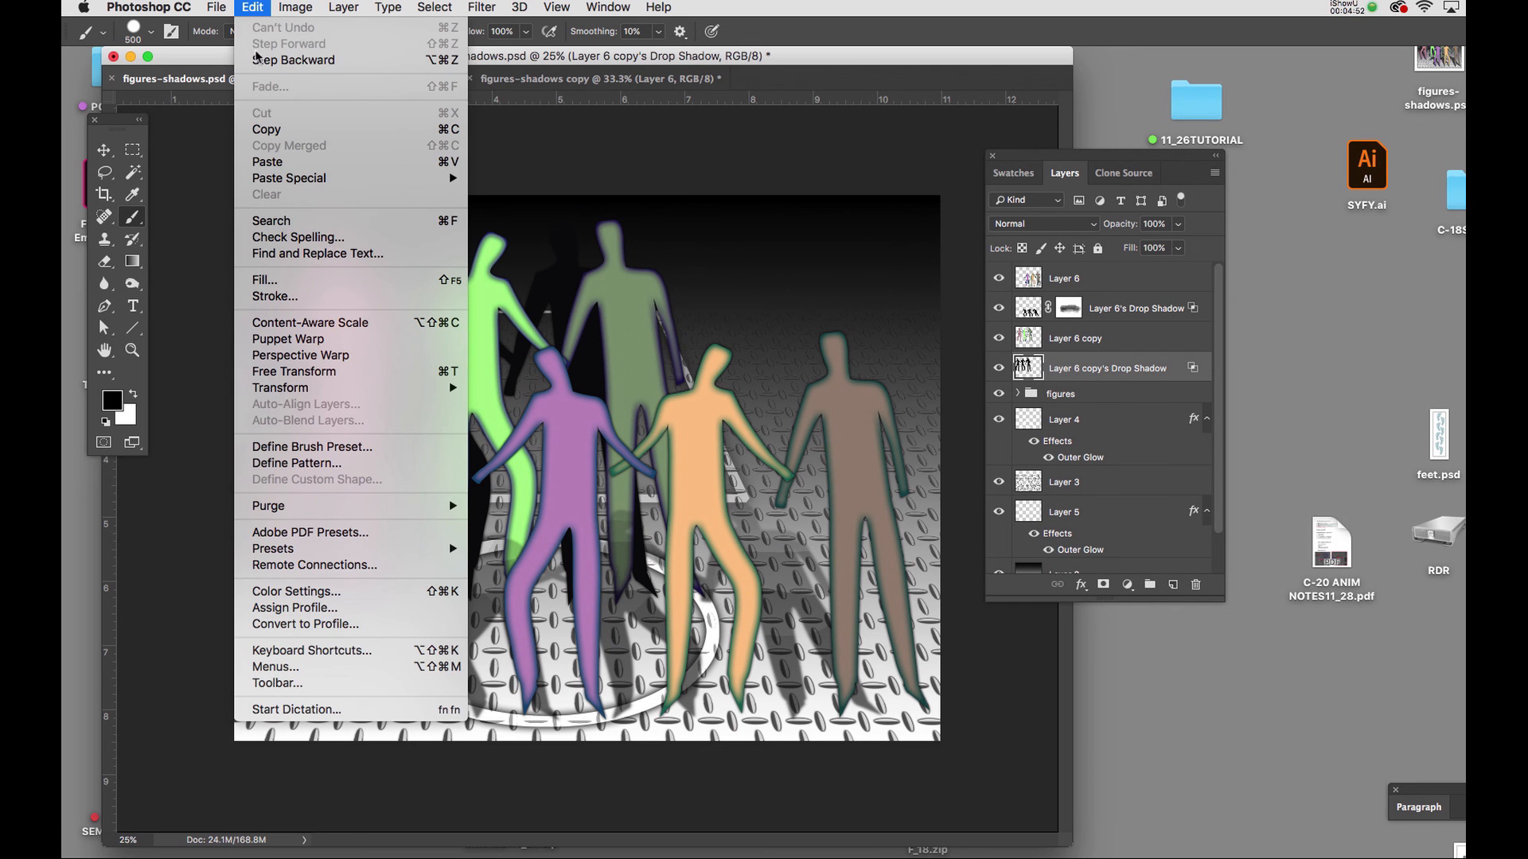
{"action": "mouse_move", "coordinate": [350, 390]}
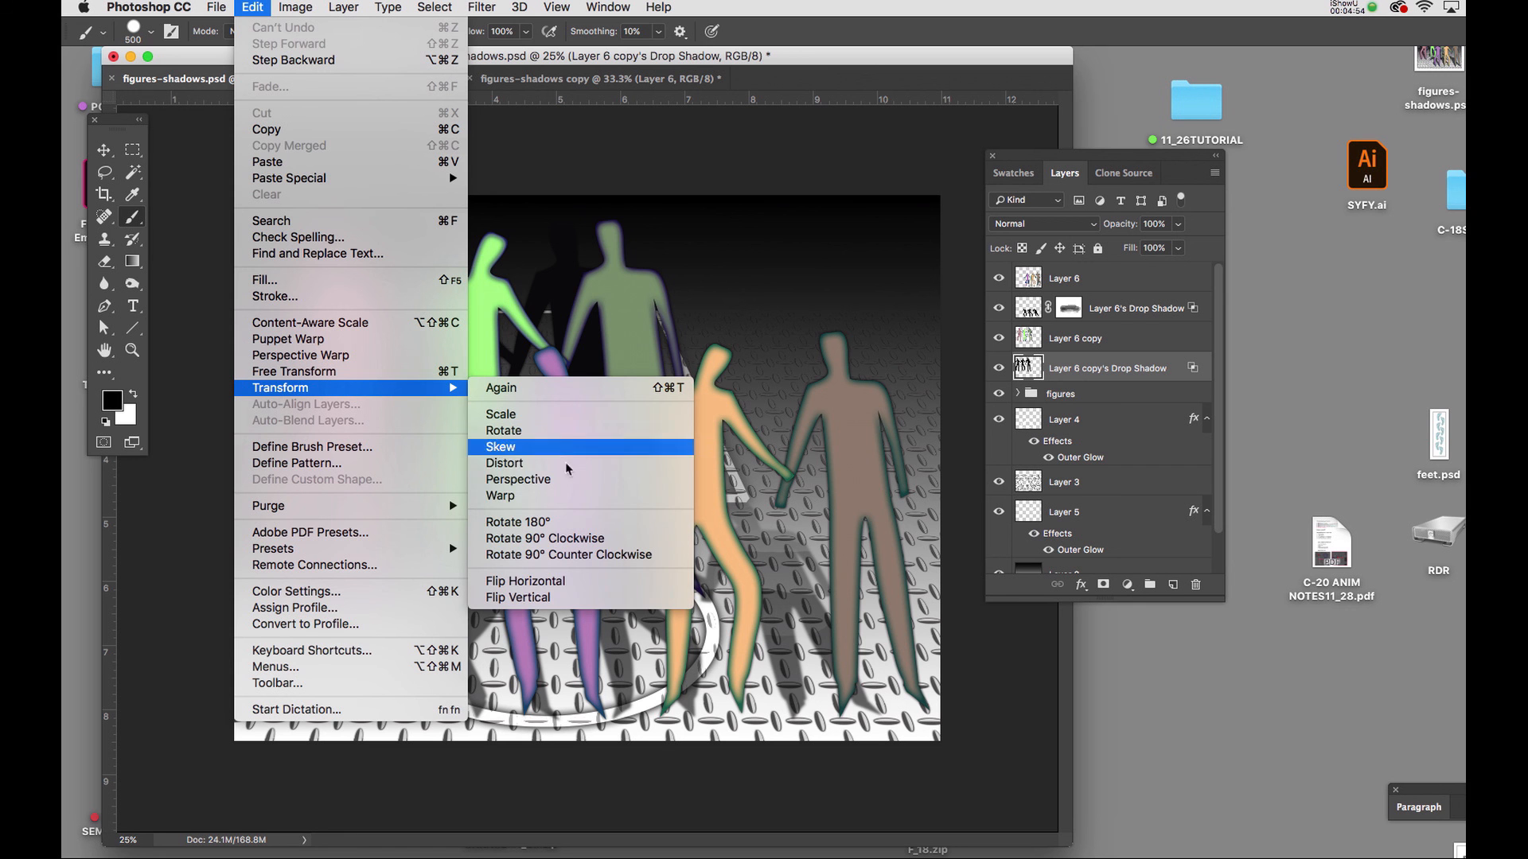
{"action": "left_click", "coordinate": [529, 414]}
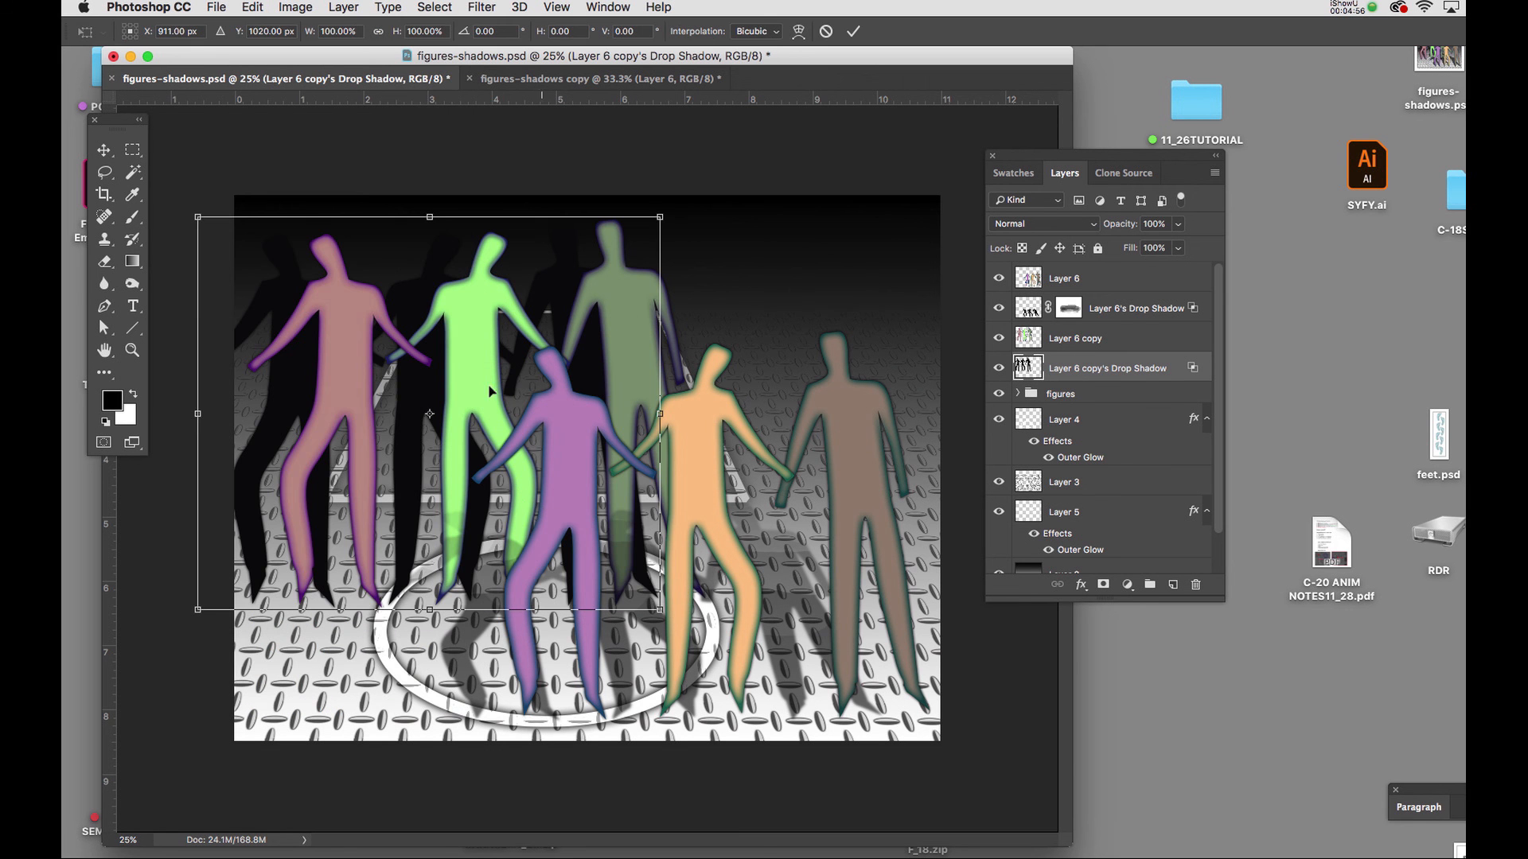
{"action": "mouse_move", "coordinate": [431, 221]}
{"action": "left_mouse_down"}
{"action": "mouse_move", "coordinate": [458, 402]}
{"action": "mouse_move", "coordinate": [438, 398]}
{"action": "left_mouse_up"}
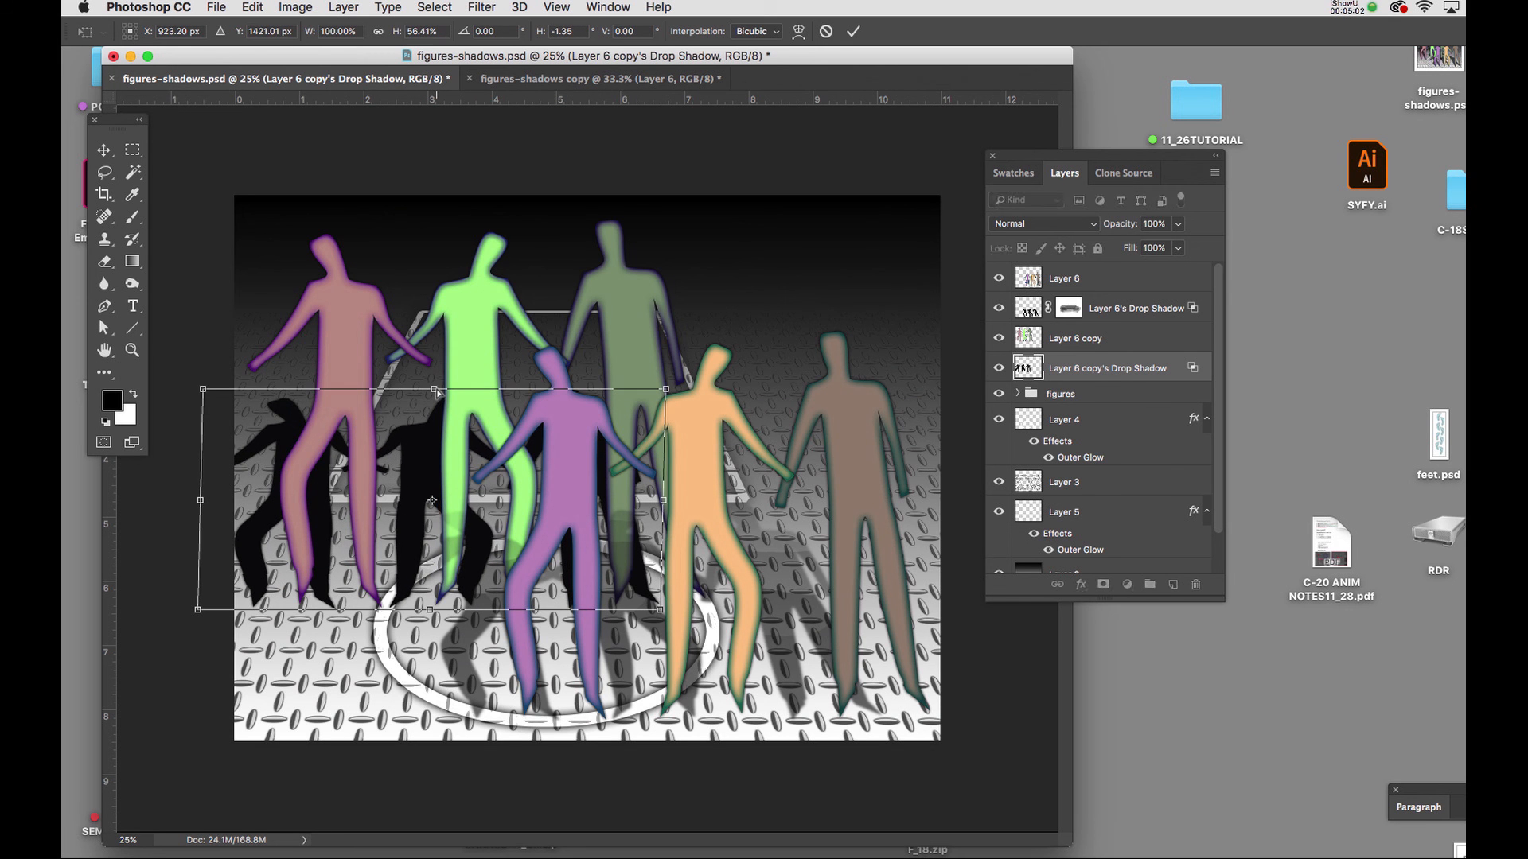
{"action": "key", "text": "Return"}
- Move the back row's shadow layer right to meet the figures' feet and reapply the last Gaussian Blur to it
{"action": "key", "text": "b"}
{"action": "key", "text": "v"}
{"action": "left_click_drag", "start_coordinate": [422, 455], "coordinate": [478, 458]}
{"action": "left_click", "coordinate": [478, 9]}
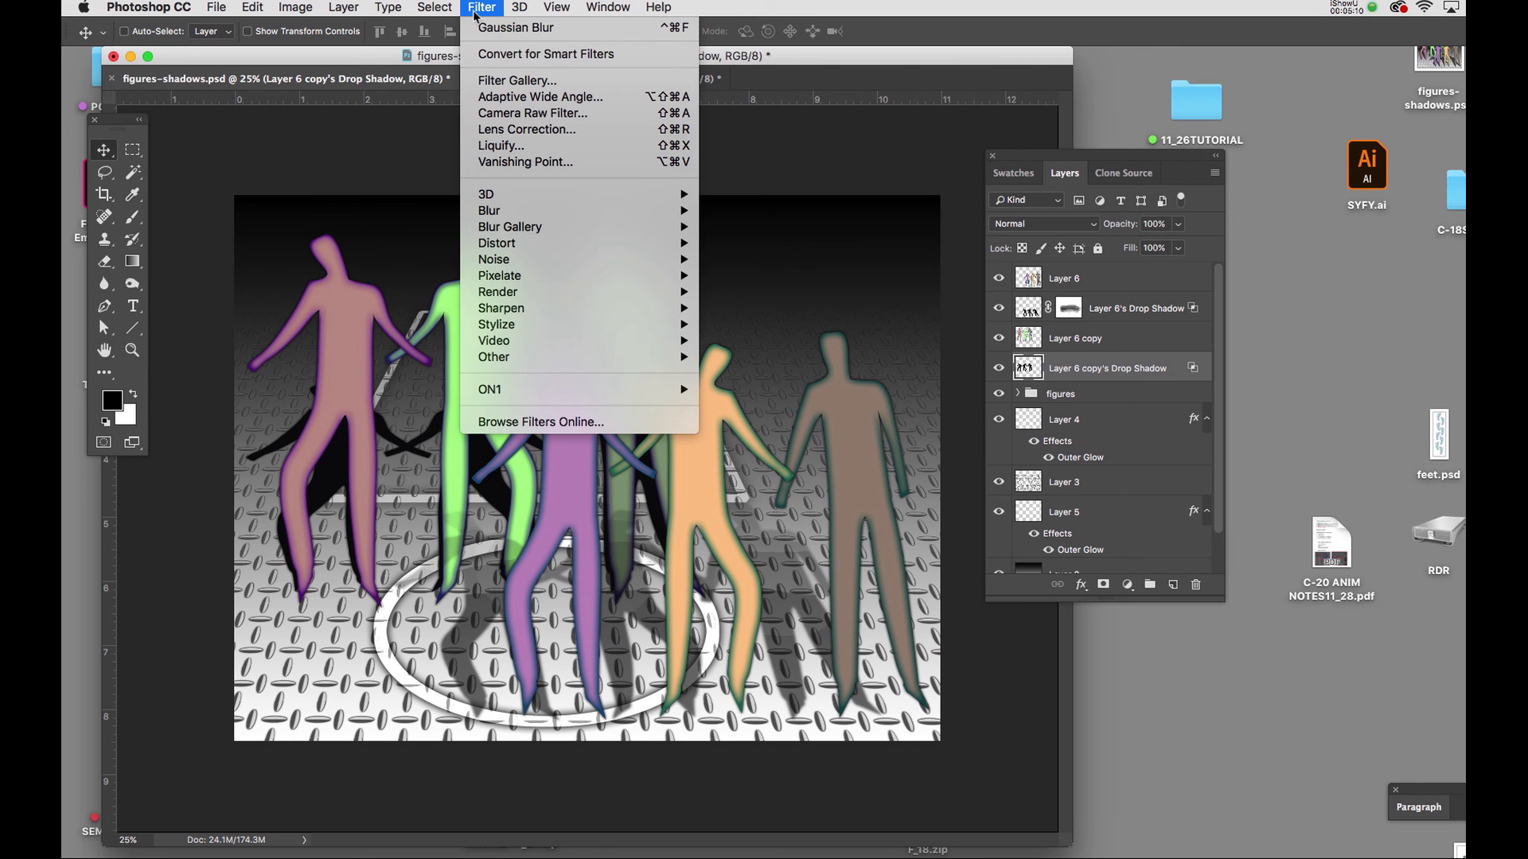
{"action": "left_click", "coordinate": [481, 30]}
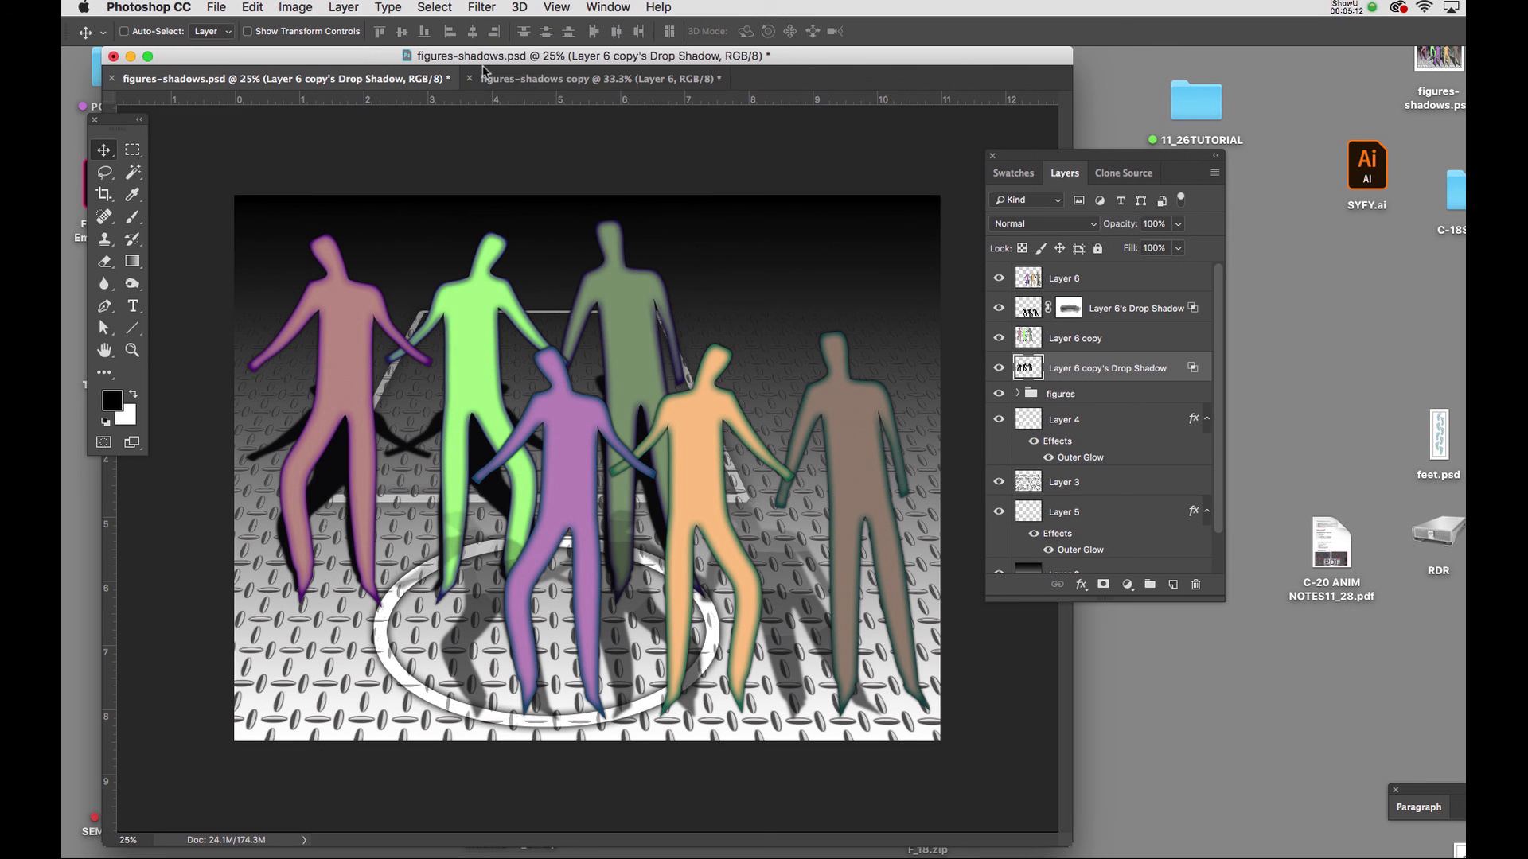
- Add a layer mask to Layer 6 copy's Drop Shadow layer and set the layer's opacity to 51%
{"action": "left_click", "coordinate": [1103, 585]}
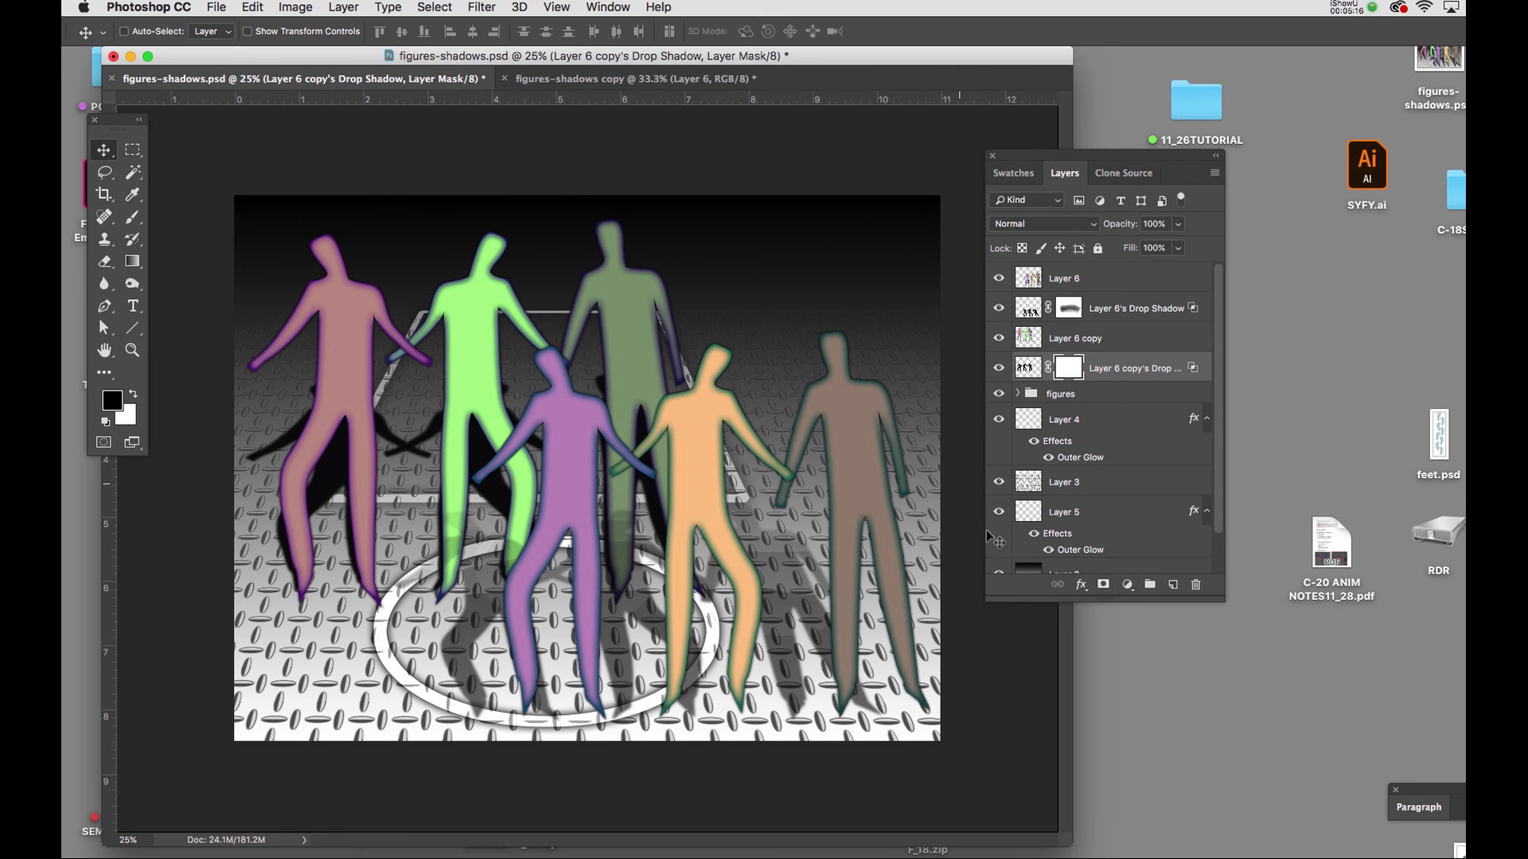
{"action": "left_click", "coordinate": [1179, 226]}
{"action": "left_click_drag", "start_coordinate": [1175, 249], "coordinate": [1141, 253]}
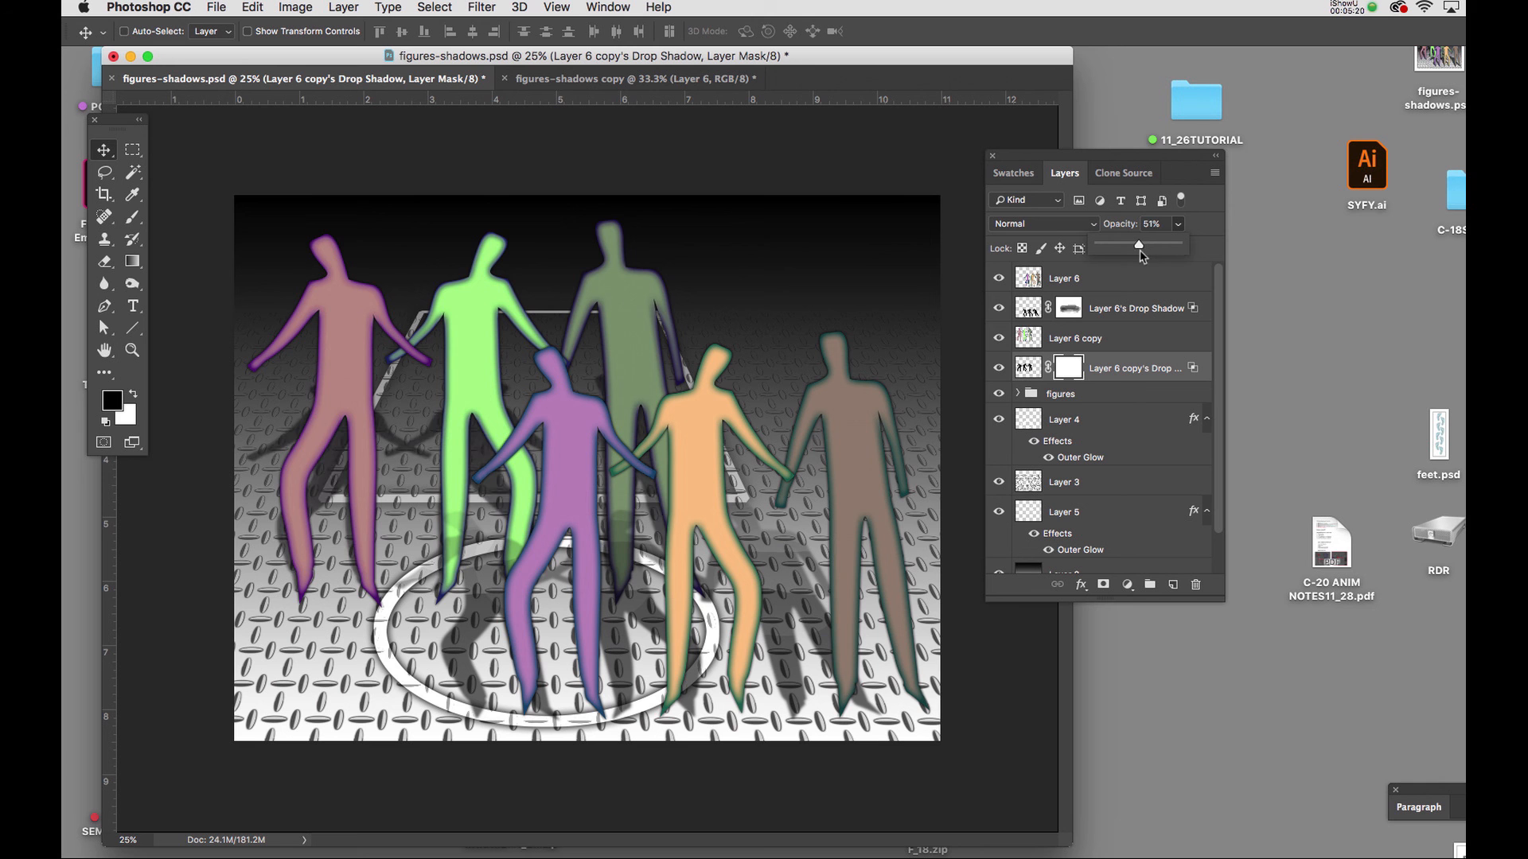
- Fade the upper parts of the back row's shadows on the mask with a black 500 px brush, raising its opacity to 30%
{"action": "left_click", "coordinate": [1068, 368]}
{"action": "key", "text": "b"}
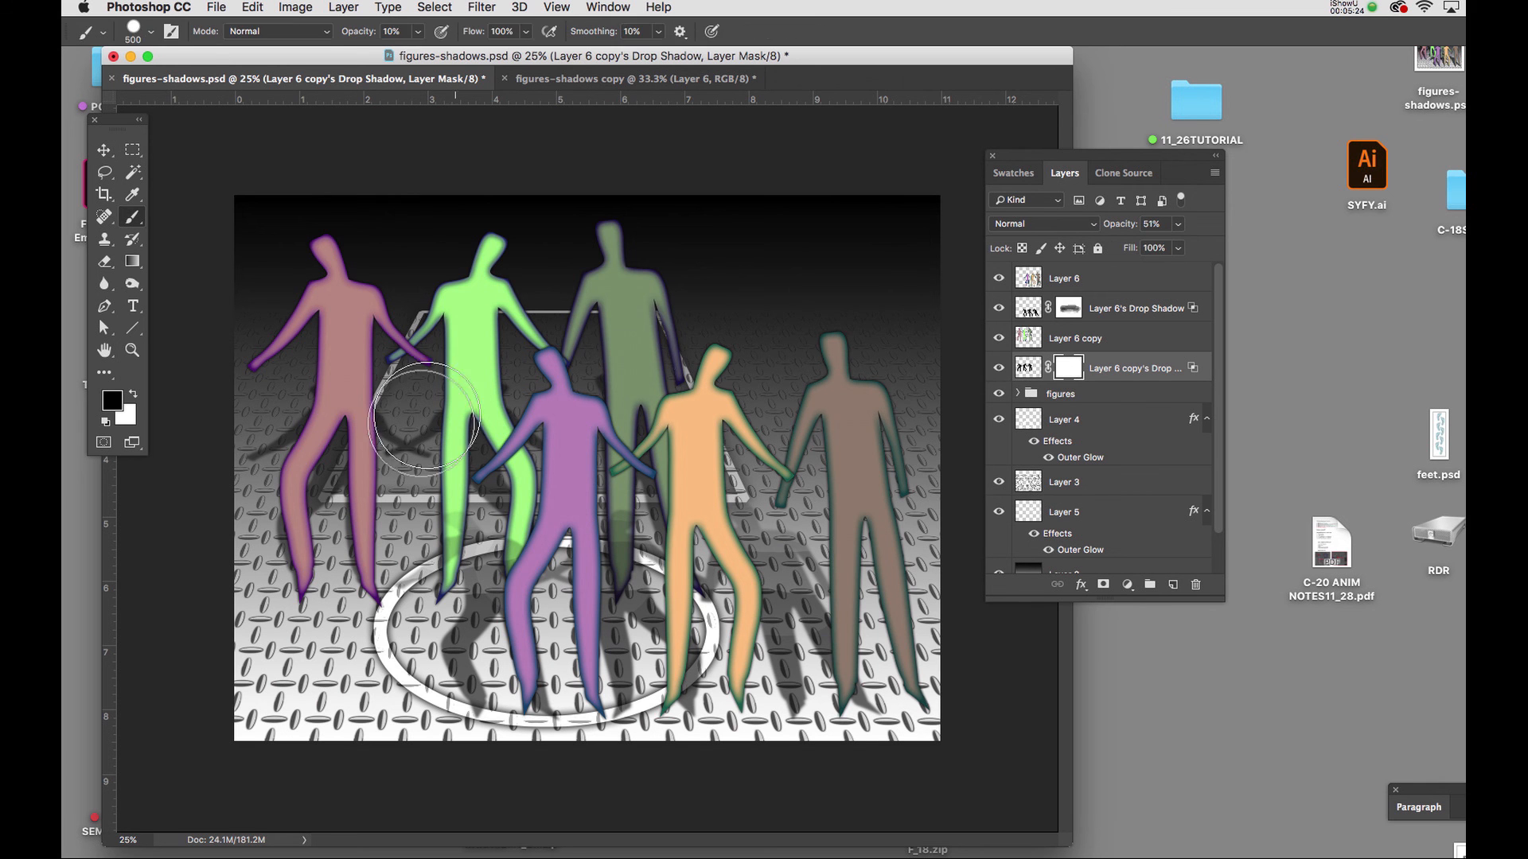
{"action": "left_click", "coordinate": [497, 377]}
{"action": "left_click", "coordinate": [608, 376]}
{"action": "key", "text": "3"}
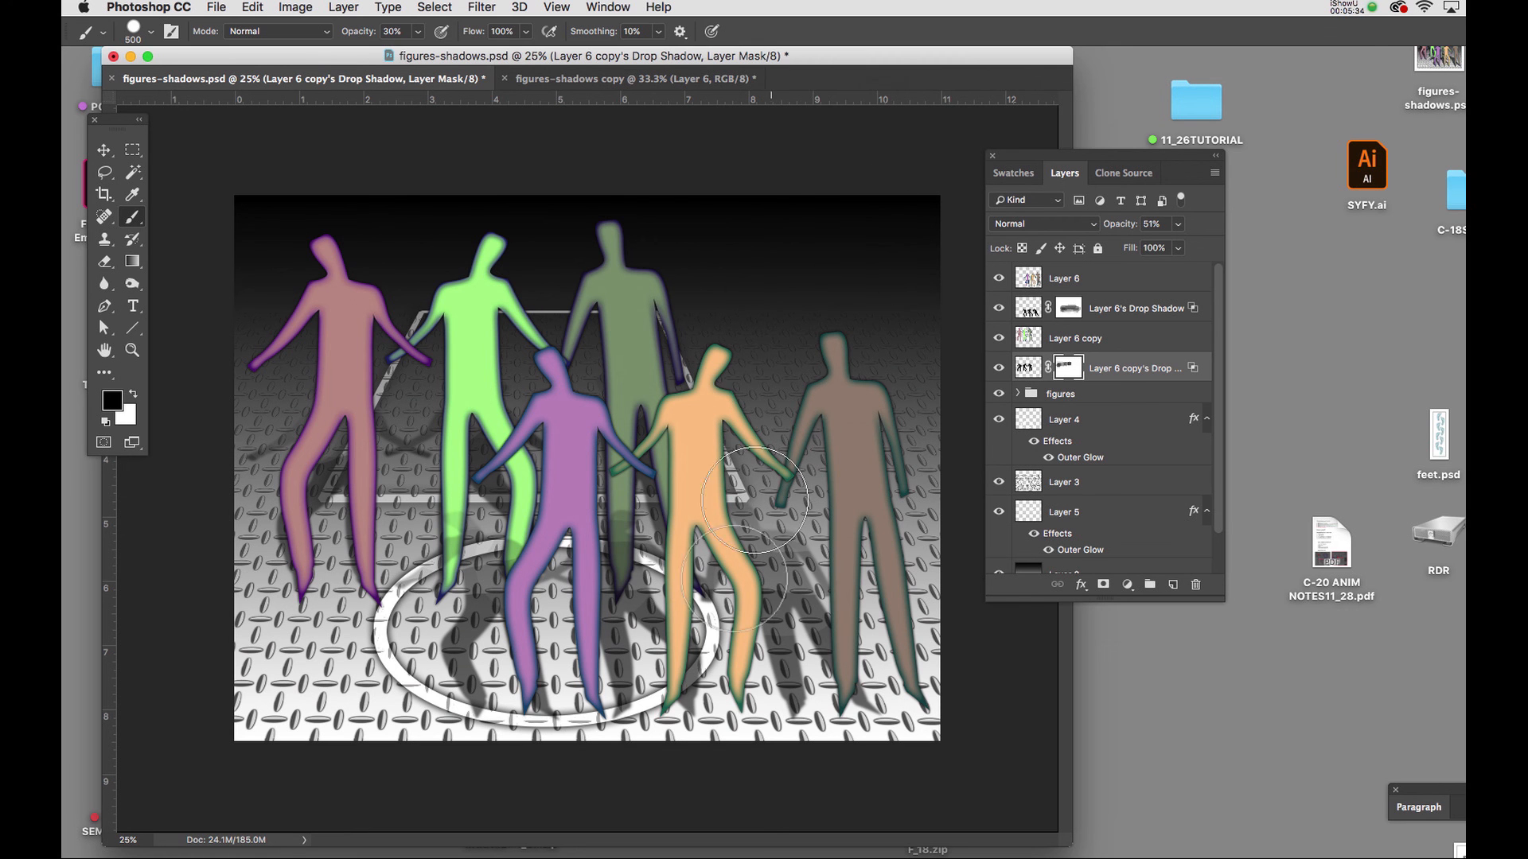
- Move Layer 6's Drop Shadow layer about 0.67 in right and 0.14 in down toward the front figures' feet
{"action": "key", "text": "v"}
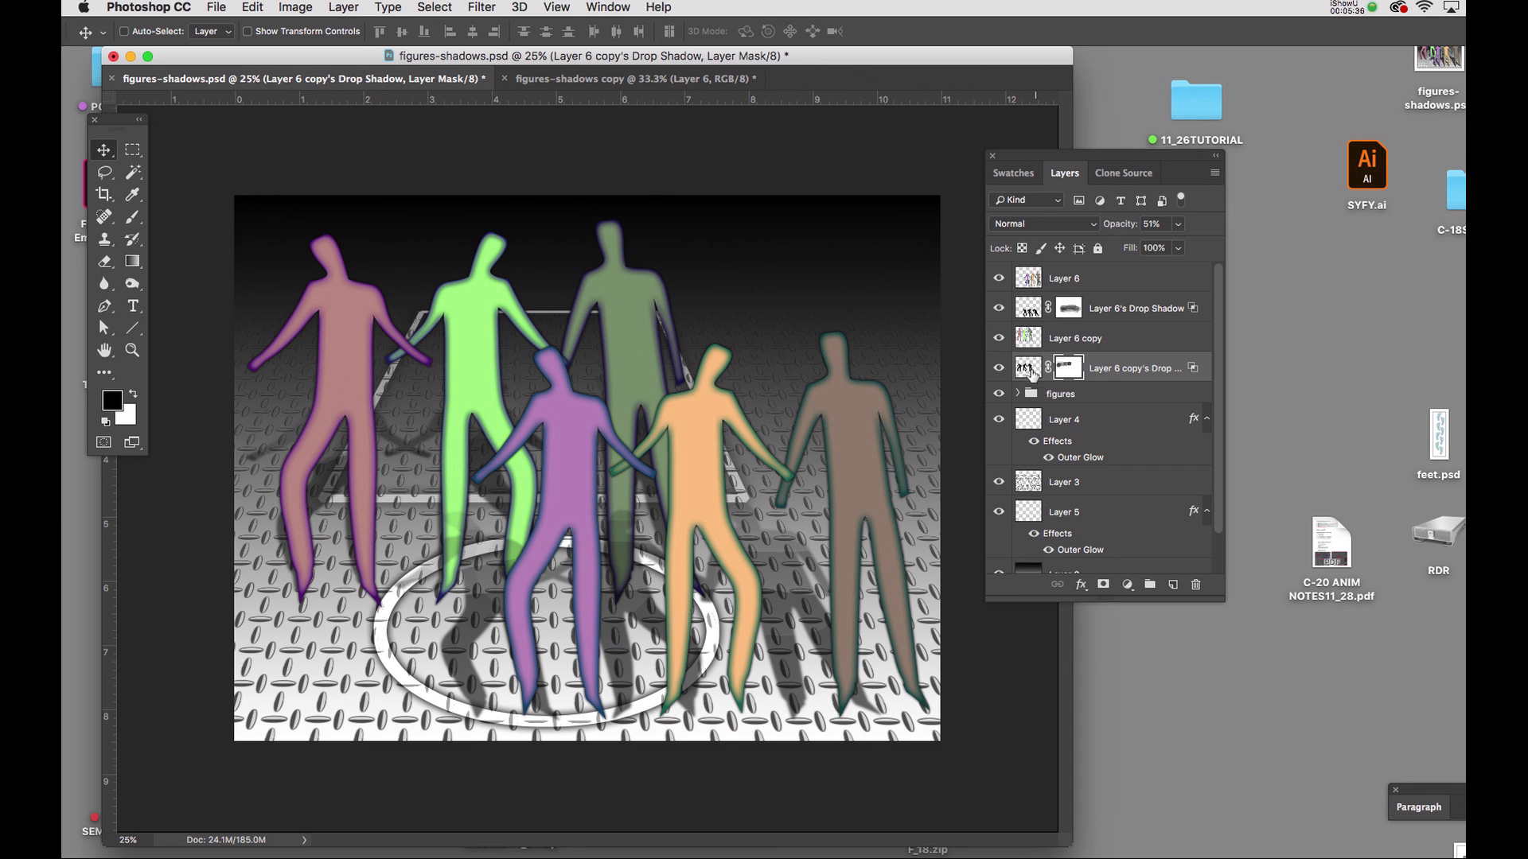
{"action": "left_click", "coordinate": [1038, 312]}
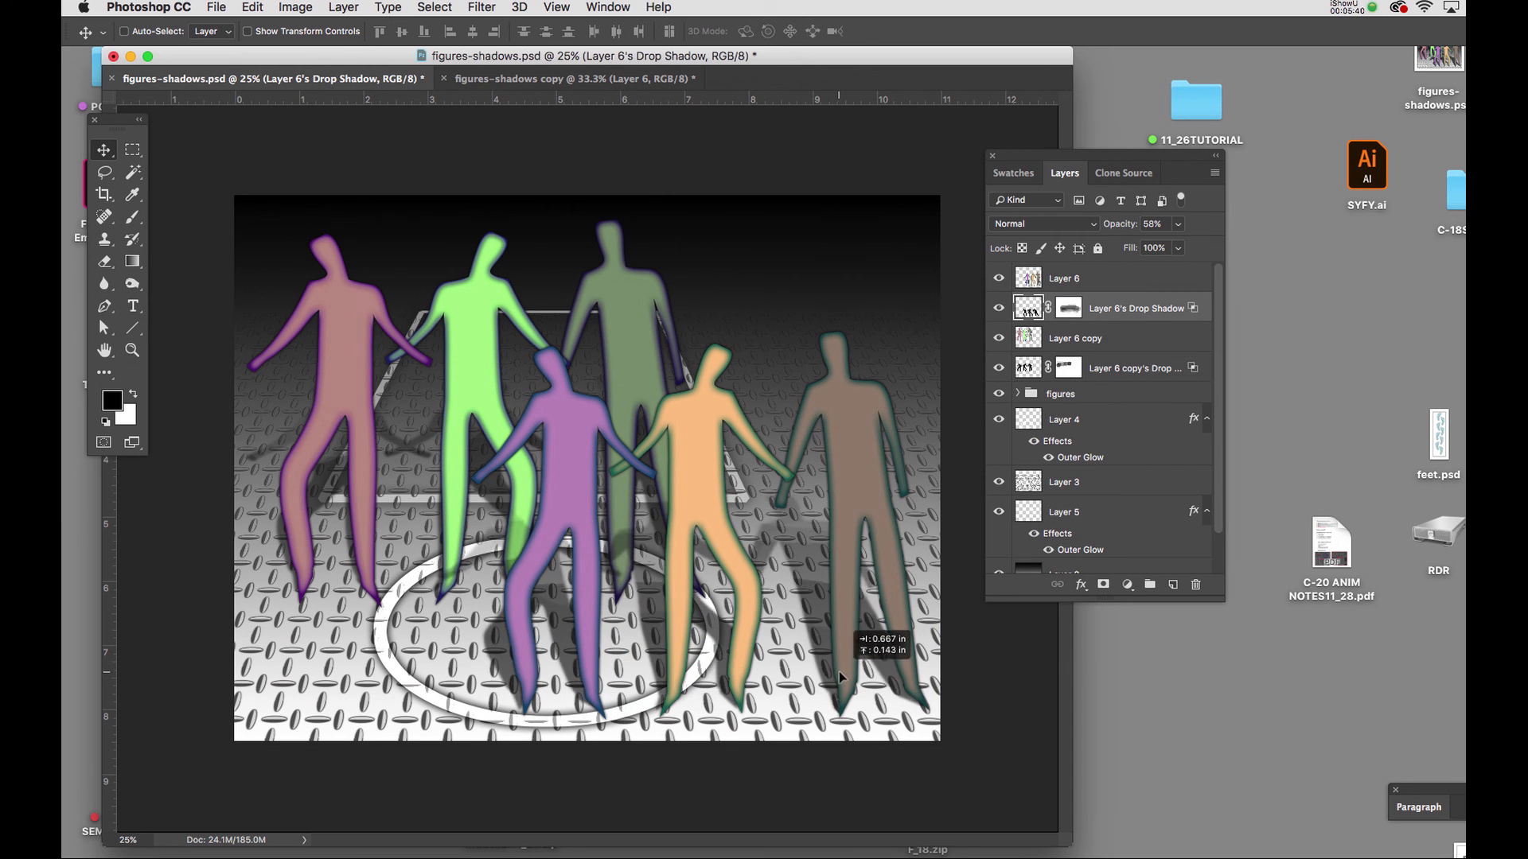